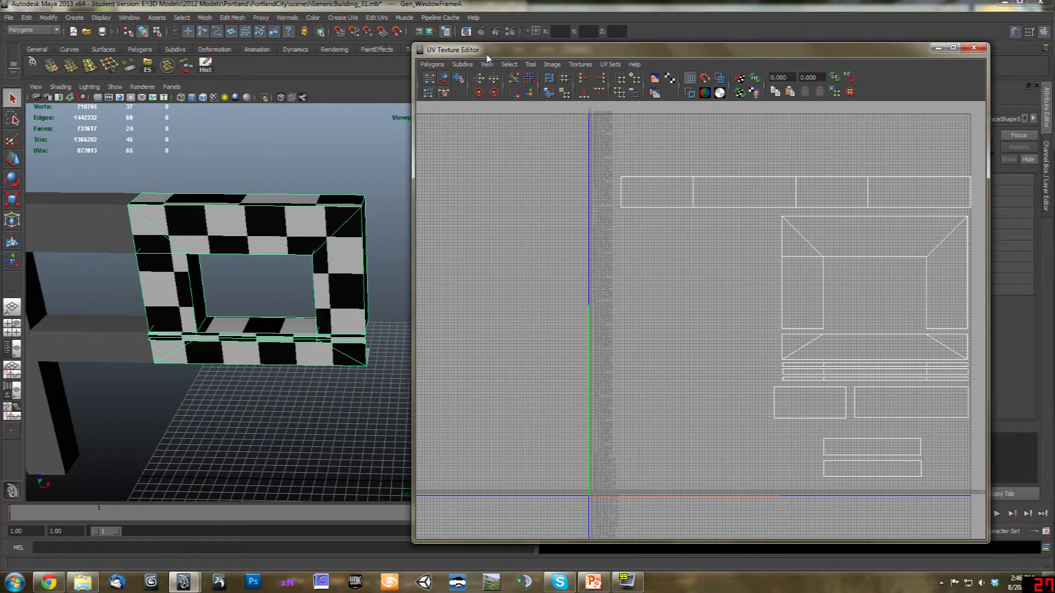
drag(487, 54, 494, 42)
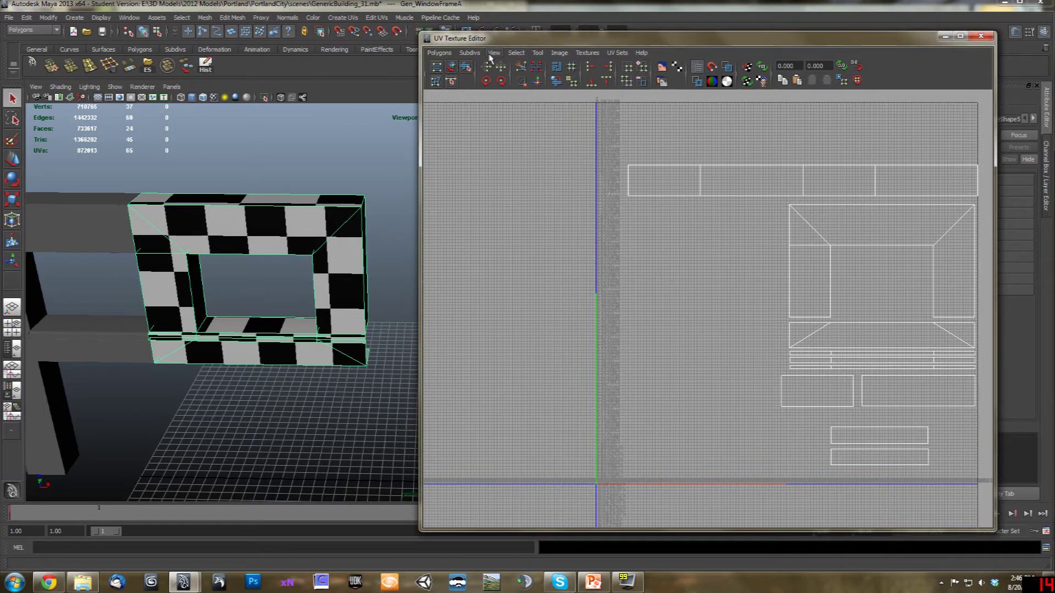
click(493, 54)
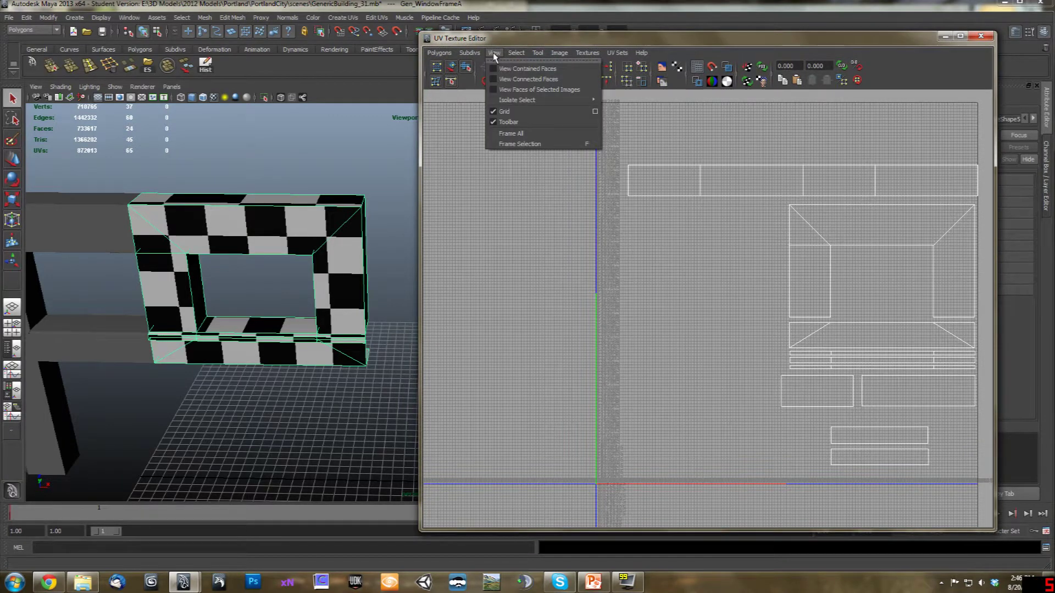
click(614, 54)
click(946, 154)
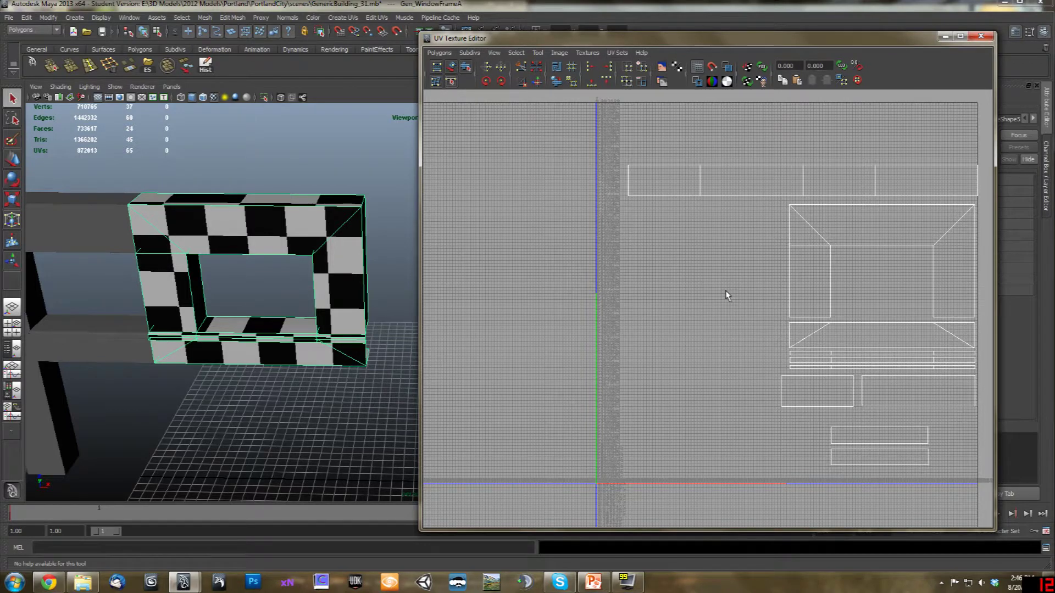
Copy the window frame's UVs into a new UV set named LightMap
click(447, 53)
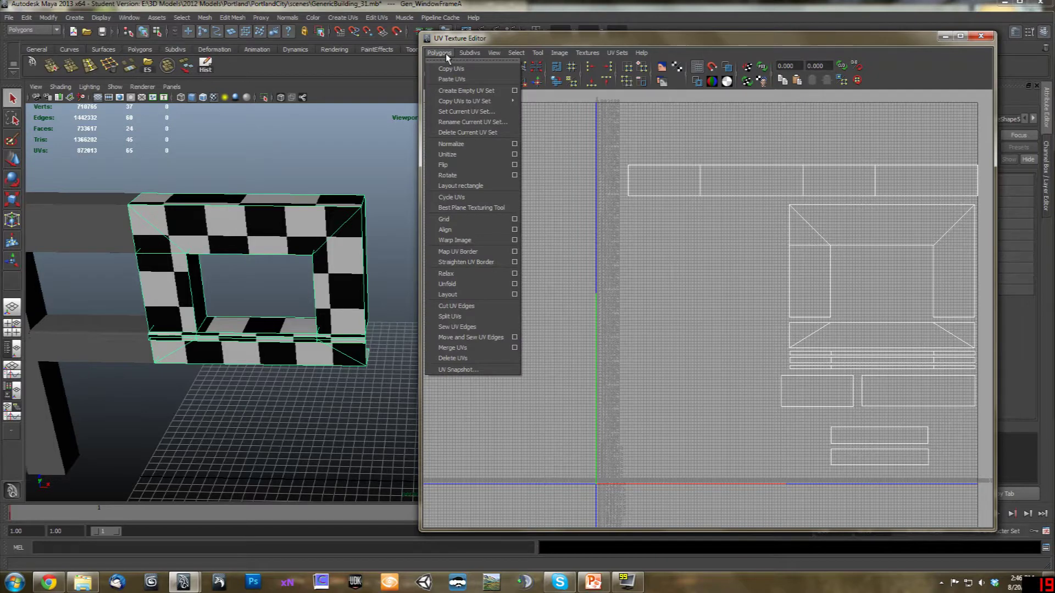
mouse_move(486, 101)
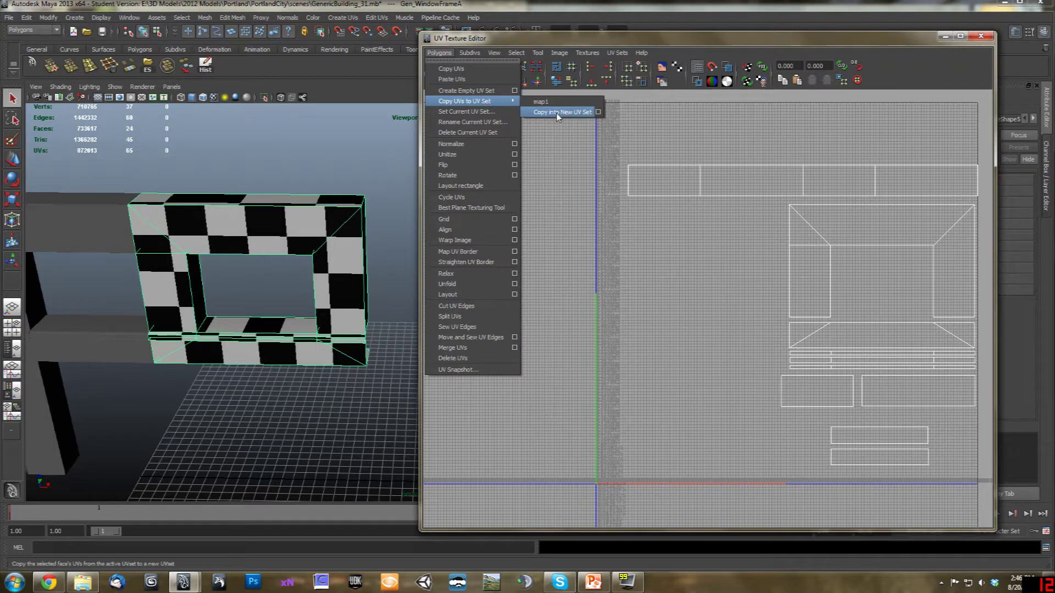
click(598, 112)
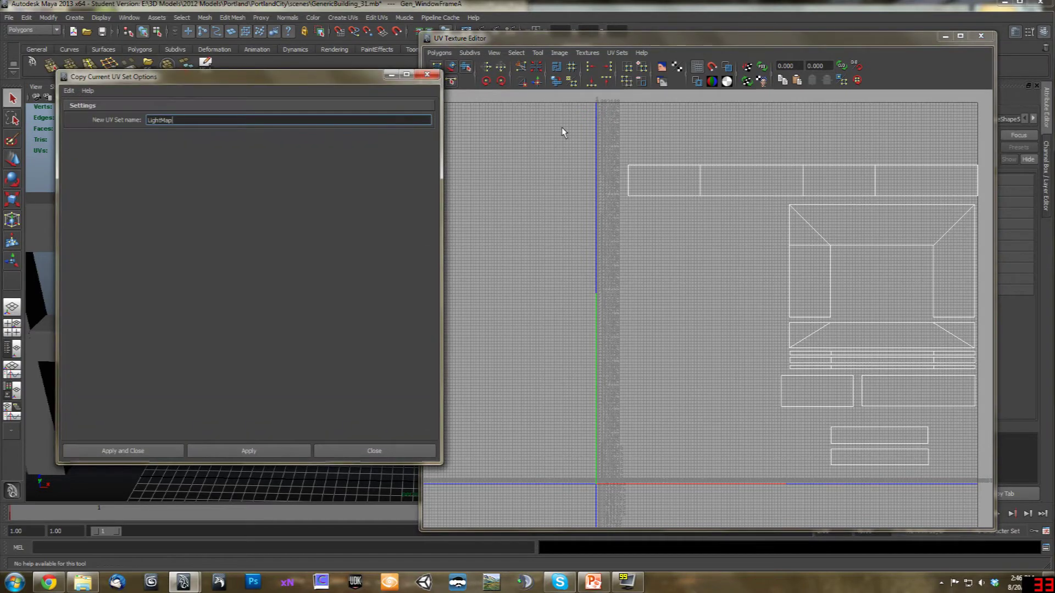
click(246, 455)
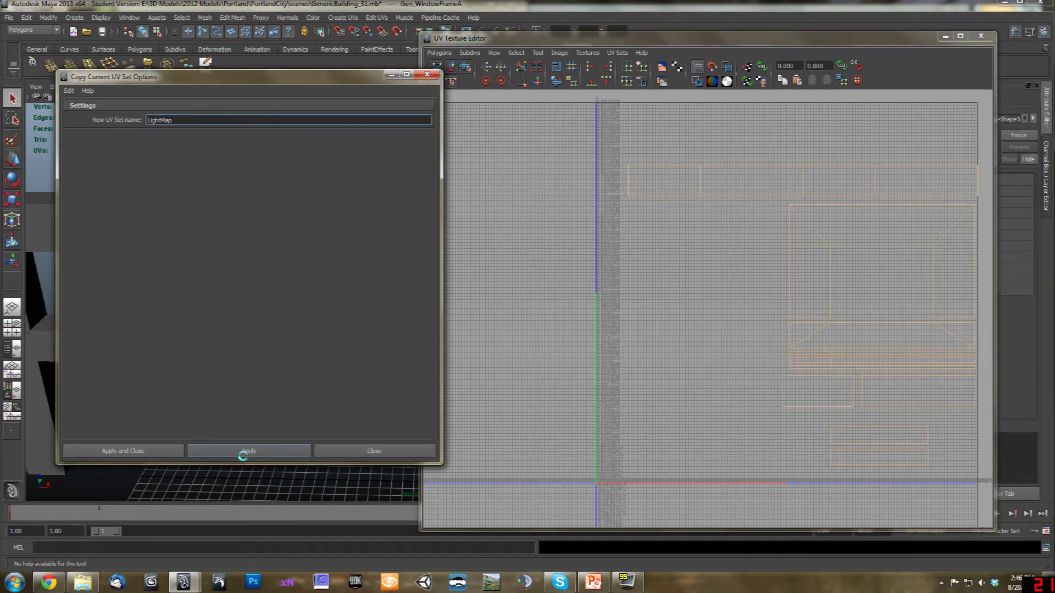
click(369, 453)
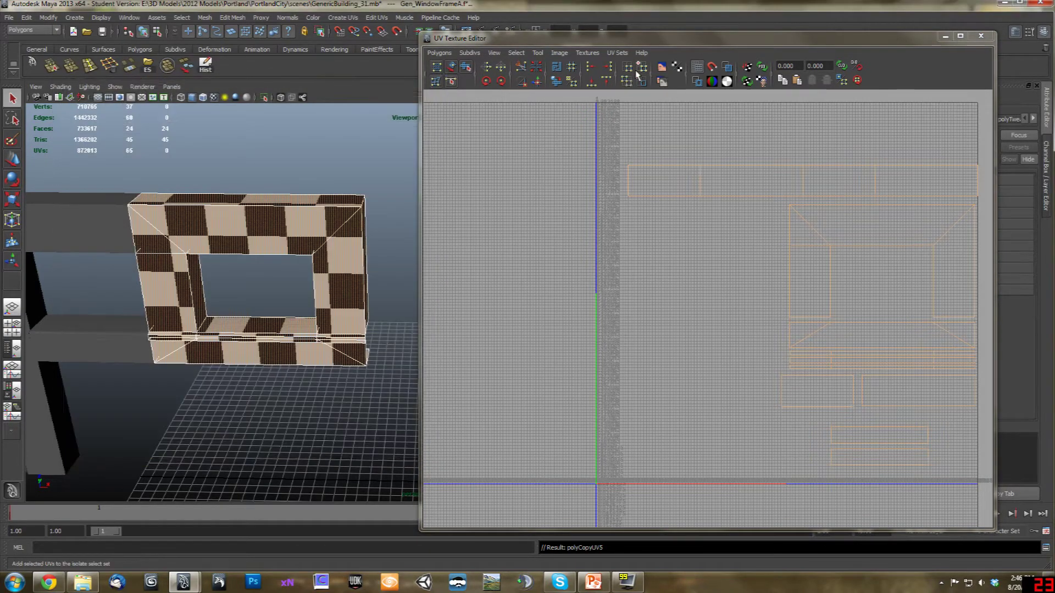
Check which UV set is active for the window frame, and return the frame to object selection
click(615, 53)
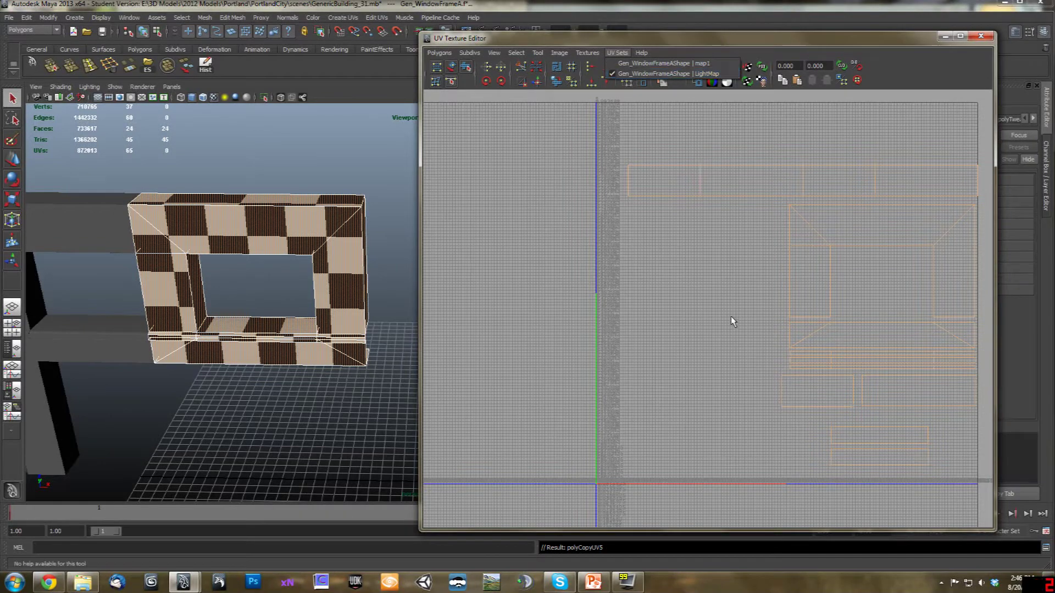
click(719, 324)
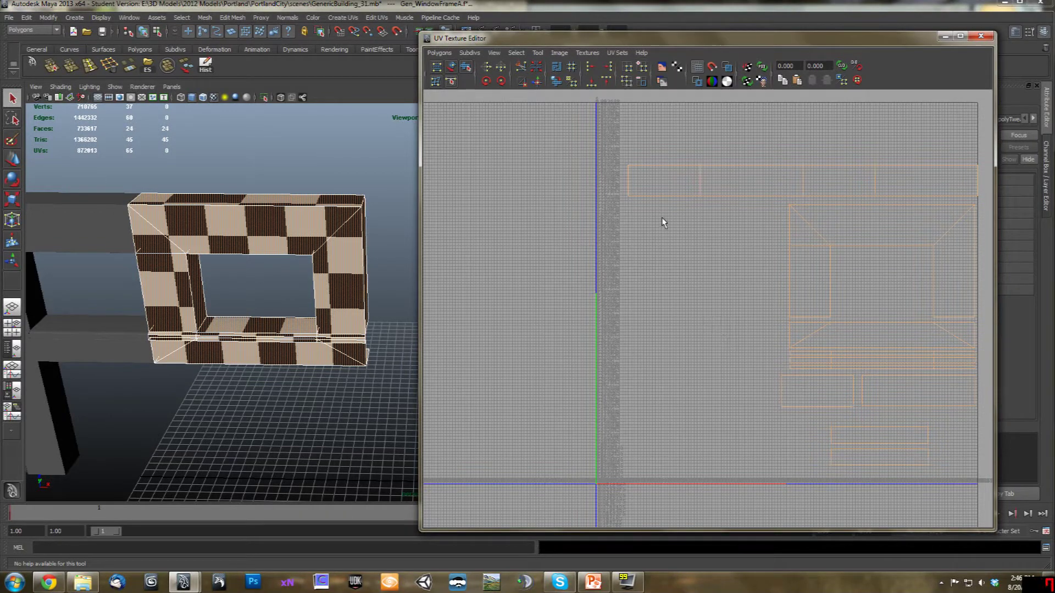
right_drag(311, 238, 304, 243)
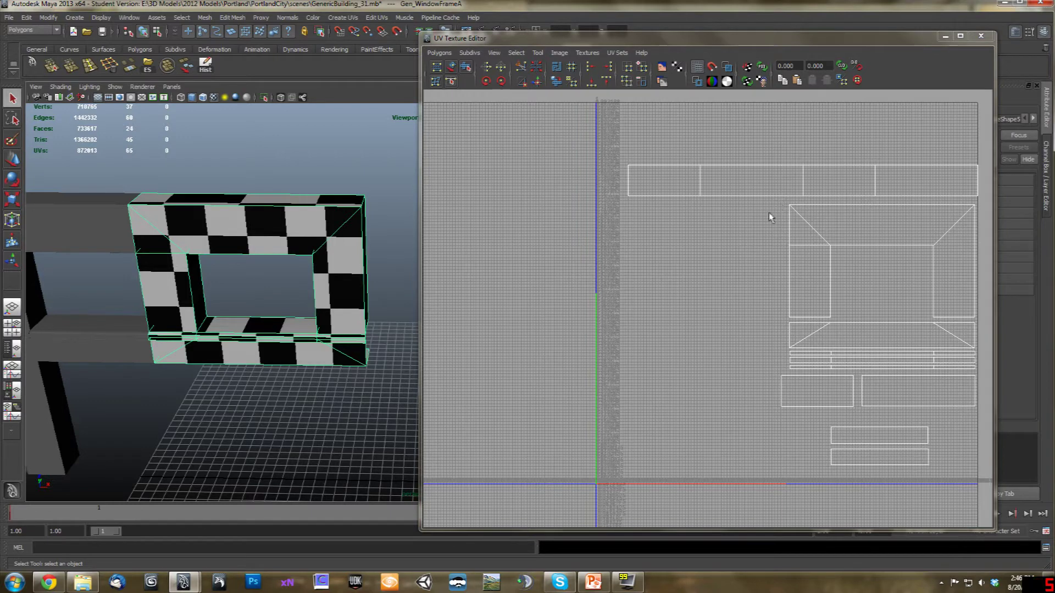
Open the UV Texture Editor's grid options and launch Calculator
click(494, 53)
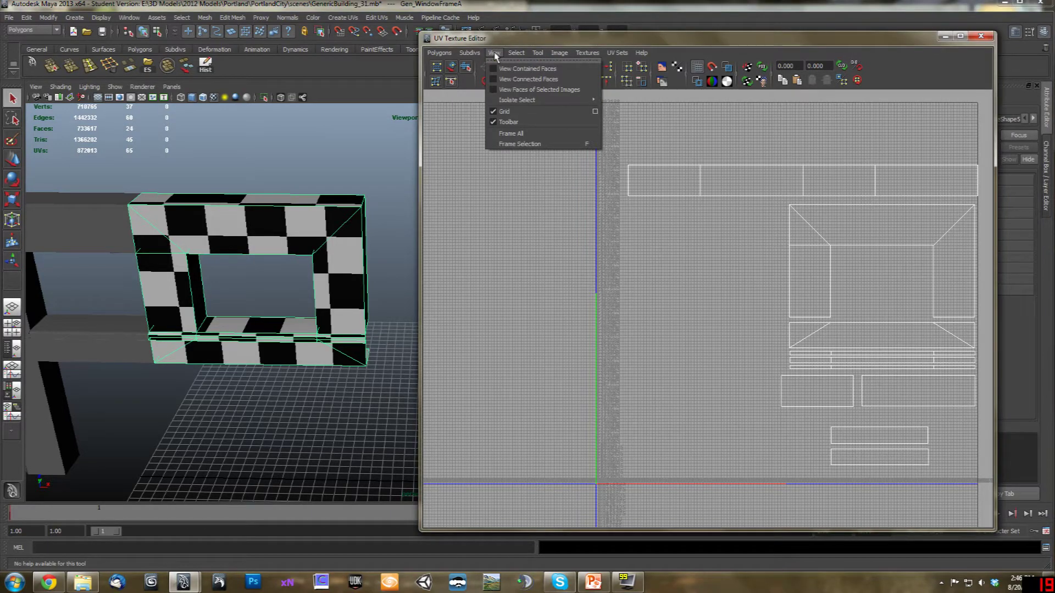
click(596, 112)
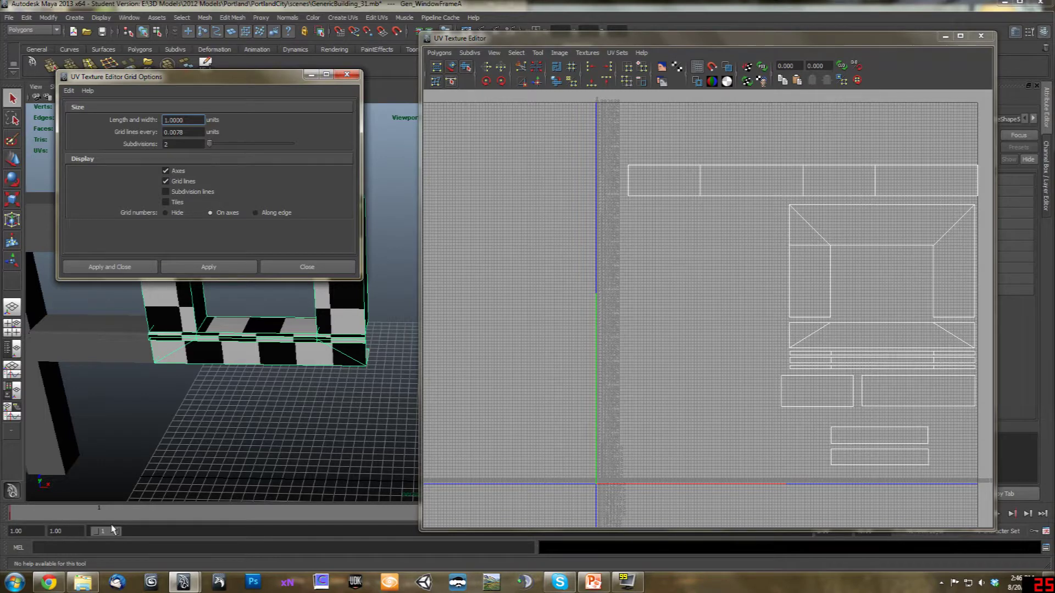
click(14, 582)
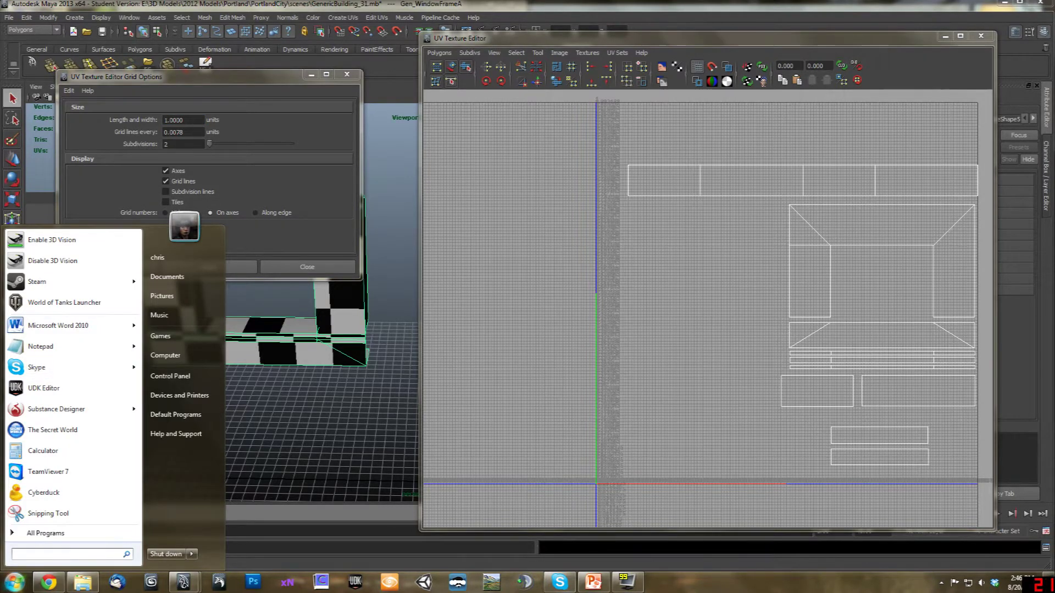
click(43, 450)
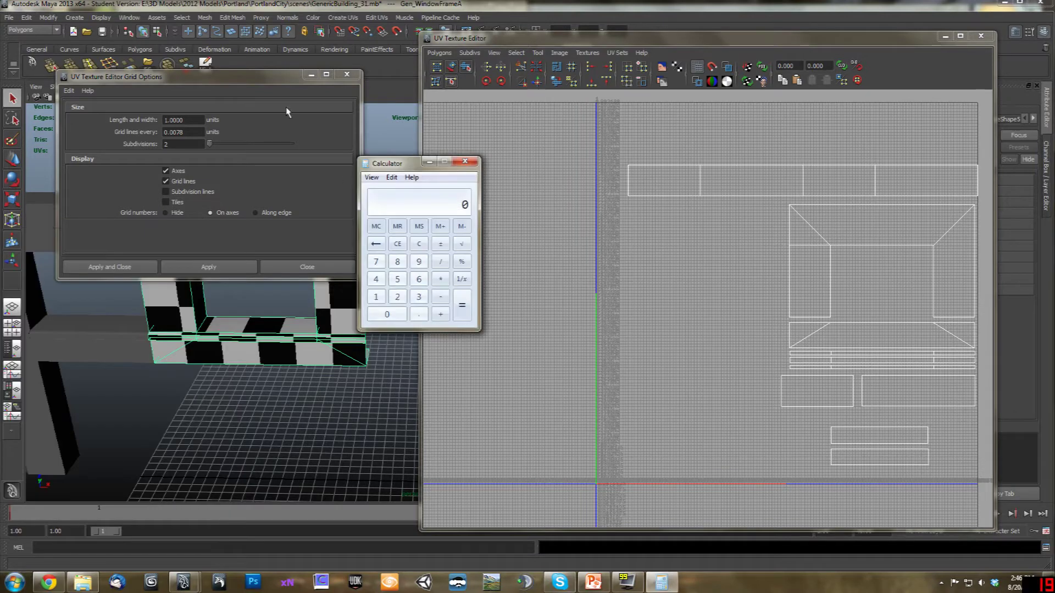
Calculate 1 divided by 64 in Calculator
click(376, 296)
click(441, 261)
click(427, 282)
click(376, 279)
click(461, 306)
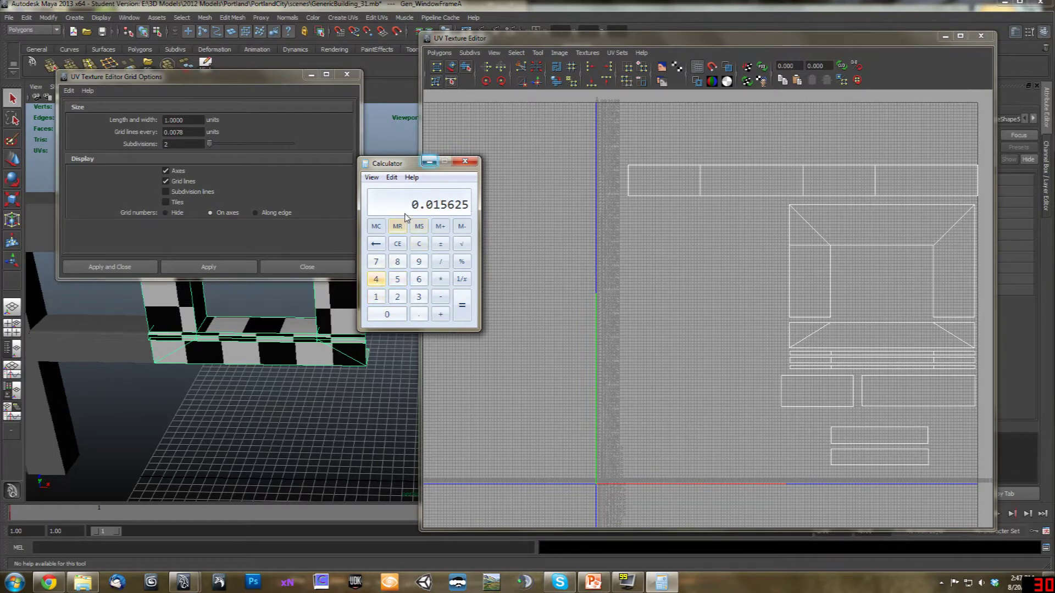
Clear the result and calculate 1 divided by 512 for comparison
click(397, 244)
click(397, 283)
click(400, 247)
click(376, 296)
click(440, 262)
click(397, 280)
click(376, 297)
click(395, 296)
click(462, 308)
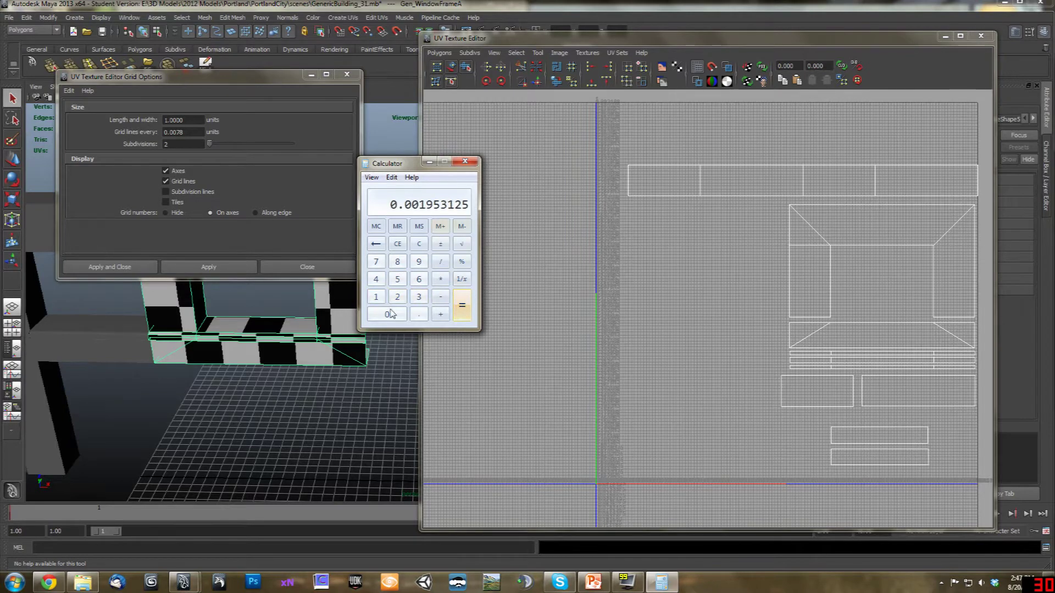
Recalculate 1 divided by 64 and copy the result
click(398, 244)
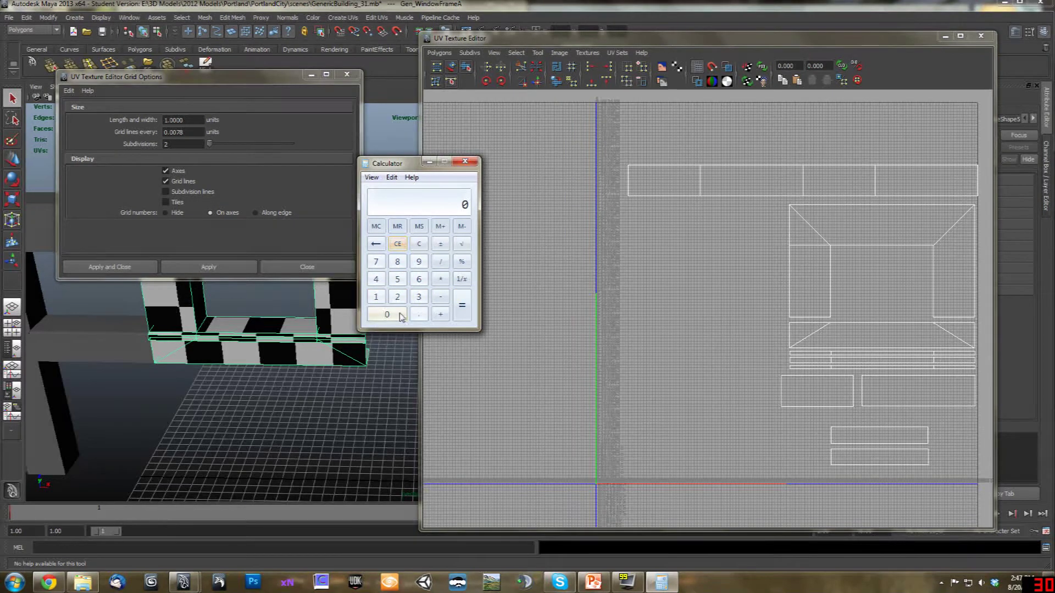
click(375, 300)
click(440, 263)
click(418, 280)
click(376, 280)
click(462, 300)
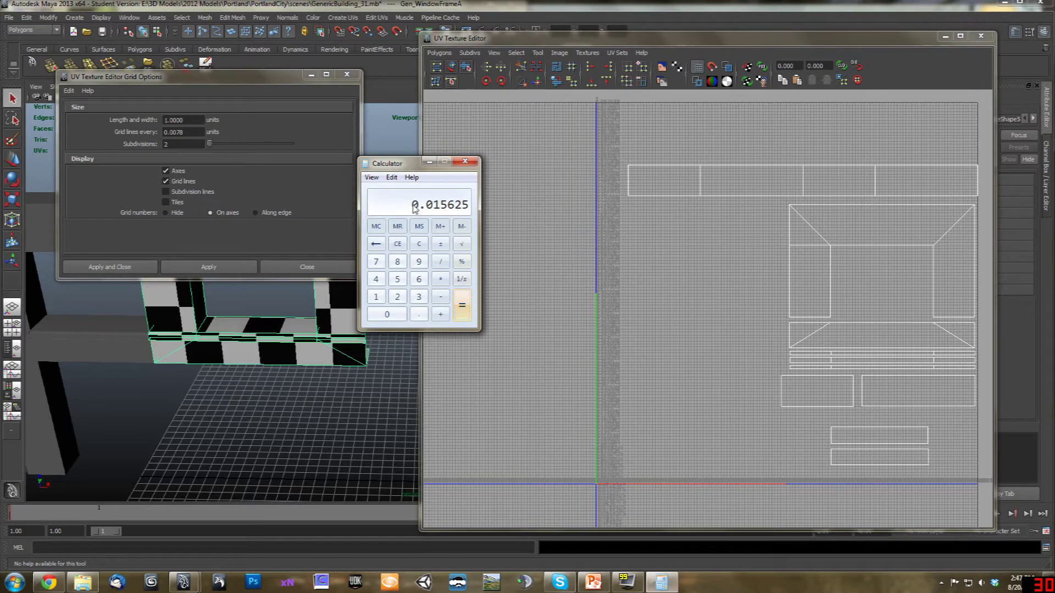
click(388, 180)
click(388, 197)
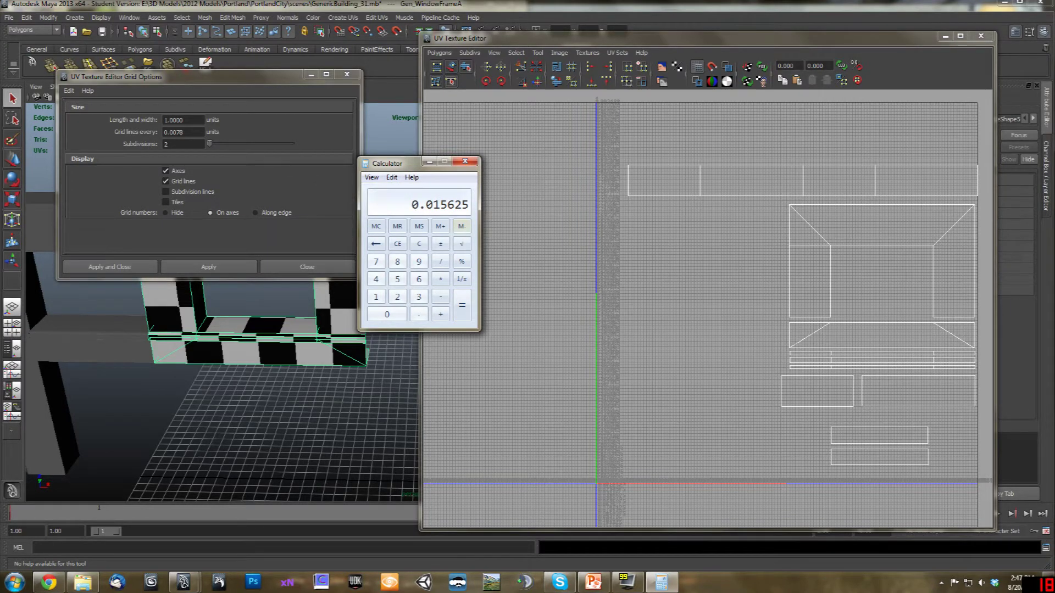
Set the UV grid line spacing to 0.015625 units, apply it and close the grid options
drag(190, 132, 137, 126)
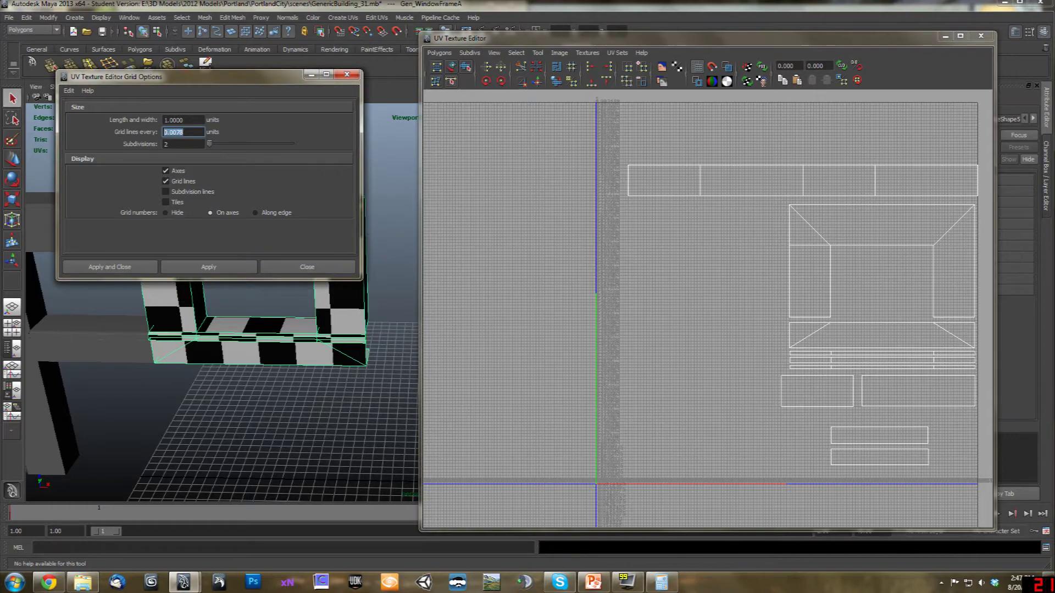
key(ctrl+v)
click(232, 266)
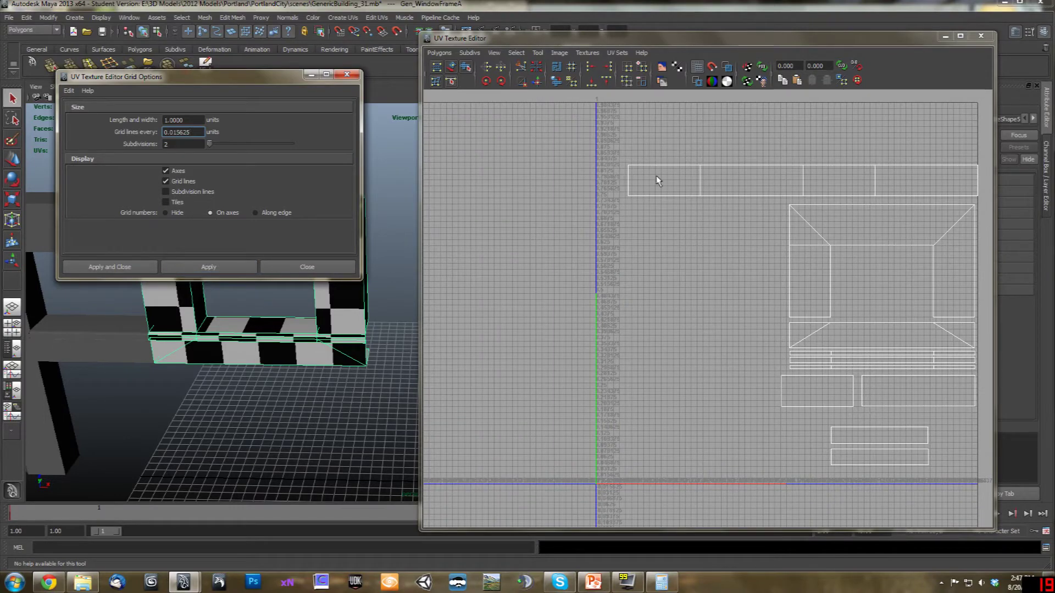
click(304, 268)
Examine the checkered window frame from several angles and compare its UV shells with the grid
alt+drag(304, 229, 176, 296)
alt+middle_drag(176, 296, 96, 280)
alt+drag(368, 292, 271, 346)
scroll(258, 319, up, 3)
alt+drag(225, 294, 322, 311)
scroll(338, 308, down, 3)
alt+middle_drag(323, 311, 287, 287)
alt+middle_drag(806, 286, 650, 331)
scroll(750, 329, up, 2)
scroll(714, 303, down, 3)
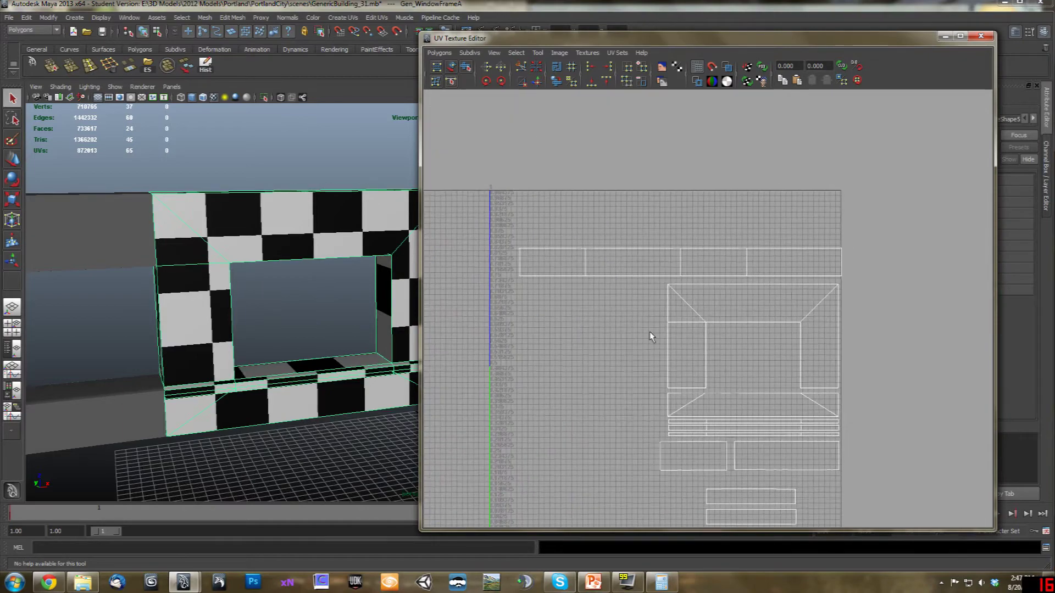
alt+middle_drag(618, 412, 756, 437)
scroll(753, 431, up, 4)
alt+middle_drag(706, 334, 679, 397)
scroll(679, 397, up, 3)
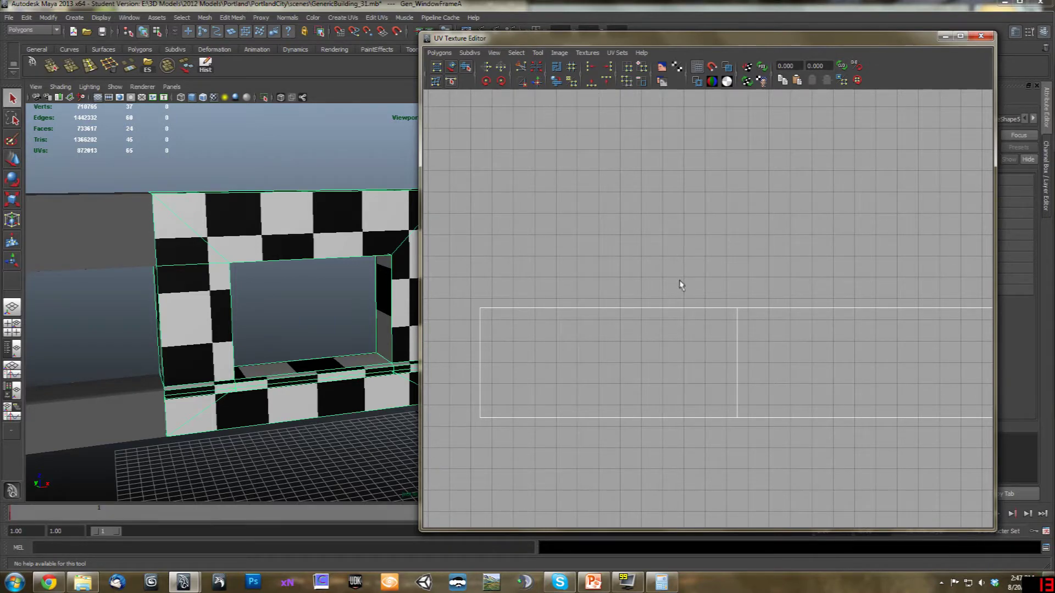
scroll(670, 260, down, 5)
alt+drag(242, 307, 284, 297)
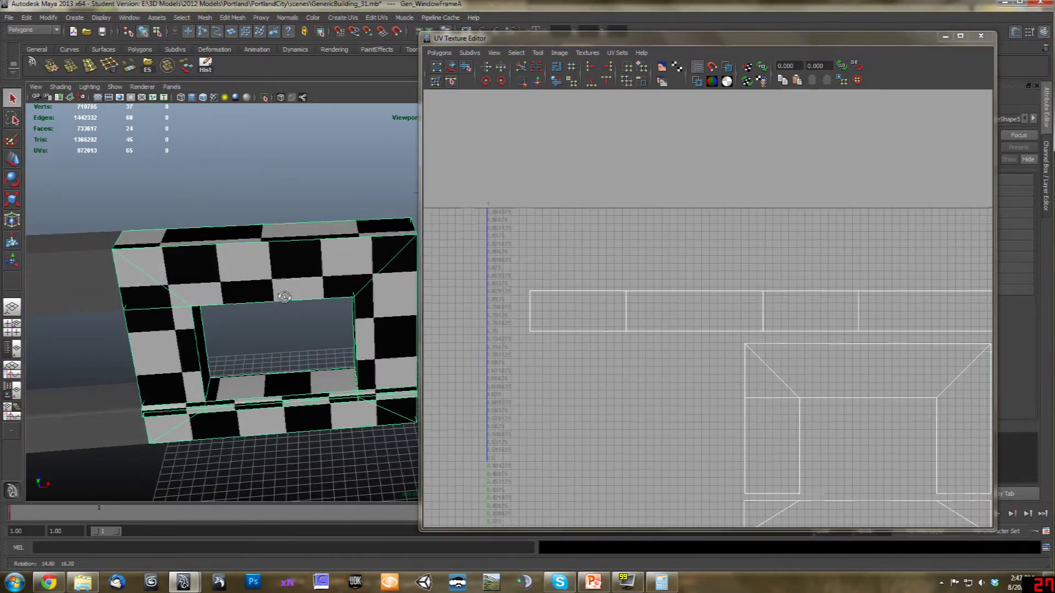
alt+middle_drag(284, 296, 195, 308)
alt+drag(196, 308, 151, 311)
alt+right_drag(151, 312, 258, 334)
alt+drag(259, 335, 291, 330)
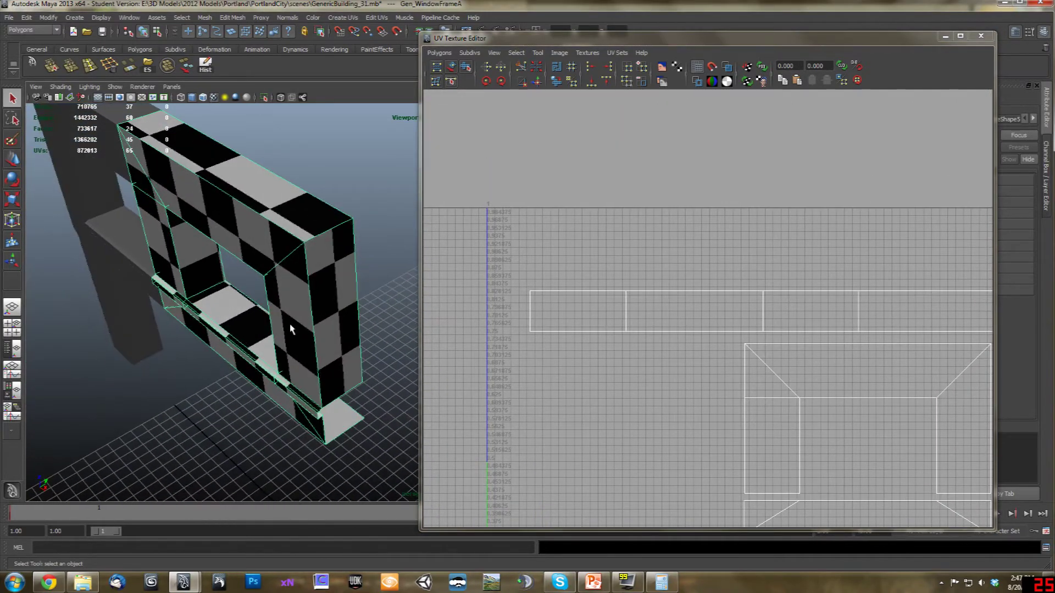
Cut the UVs along the three inner dividing edges of the long four-part strip for the window opening
right_drag(632, 309, 631, 288)
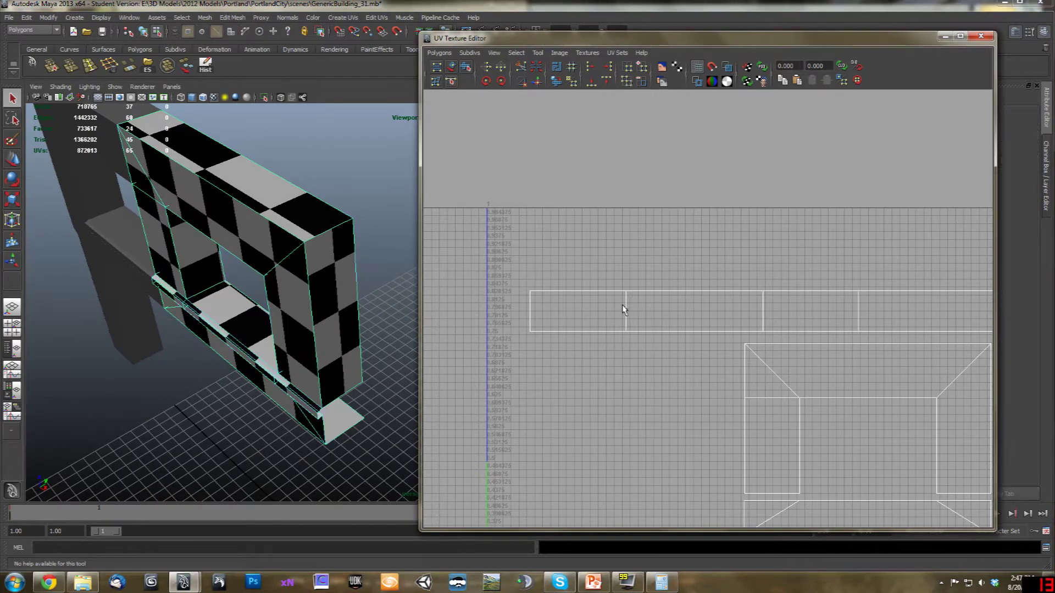
click(626, 307)
alt+drag(211, 294, 330, 244)
alt+middle_drag(246, 253, 355, 259)
alt+middle_drag(848, 342, 729, 328)
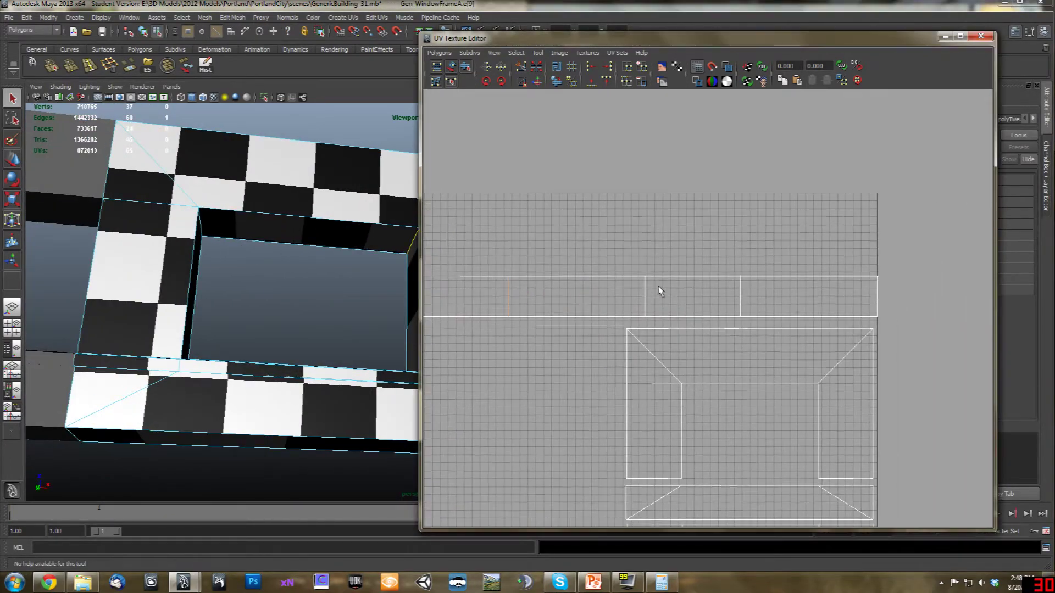
shift+click(646, 299)
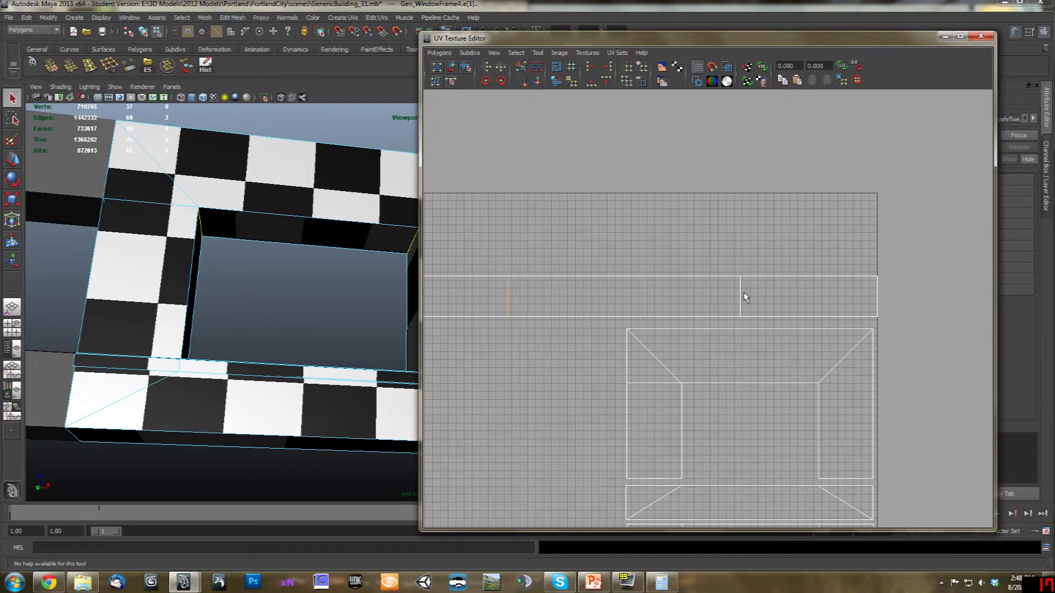
alt+drag(280, 275, 235, 386)
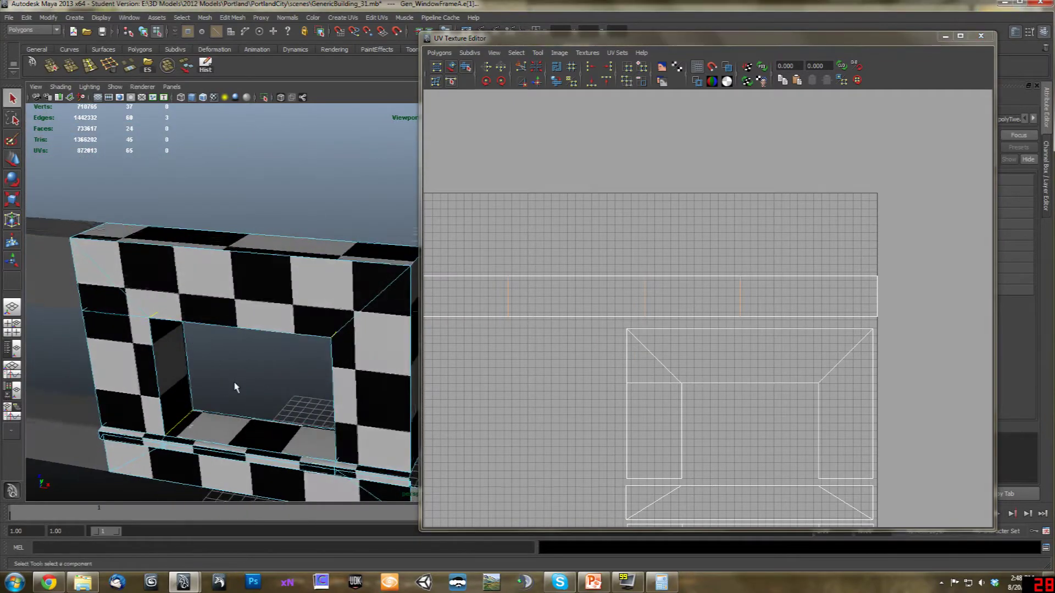
alt+middle_drag(235, 386, 264, 290)
scroll(264, 292, up, 3)
alt+drag(190, 294, 235, 238)
alt+middle_drag(235, 237, 268, 325)
scroll(268, 325, down, 3)
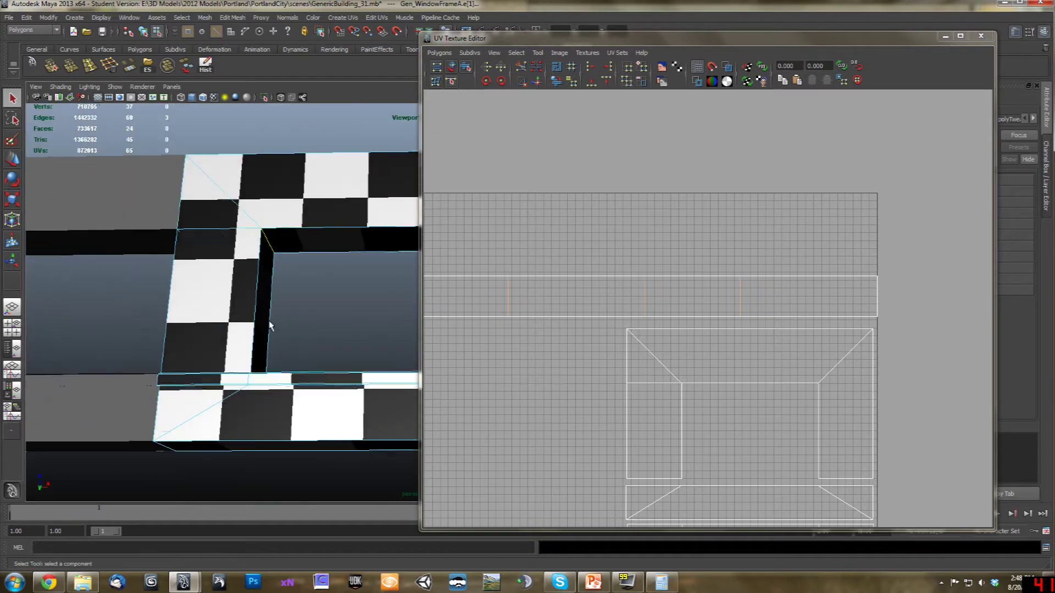
alt+drag(268, 325, 363, 315)
alt+middle_drag(363, 315, 343, 315)
alt+middle_drag(483, 413, 598, 346)
shift+right_drag(598, 344, 544, 335)
Move the first two separated strip shells over the left border of the UV space, the first below the second
ctrl+right_drag(544, 273, 579, 269)
scroll(656, 334, down, 3)
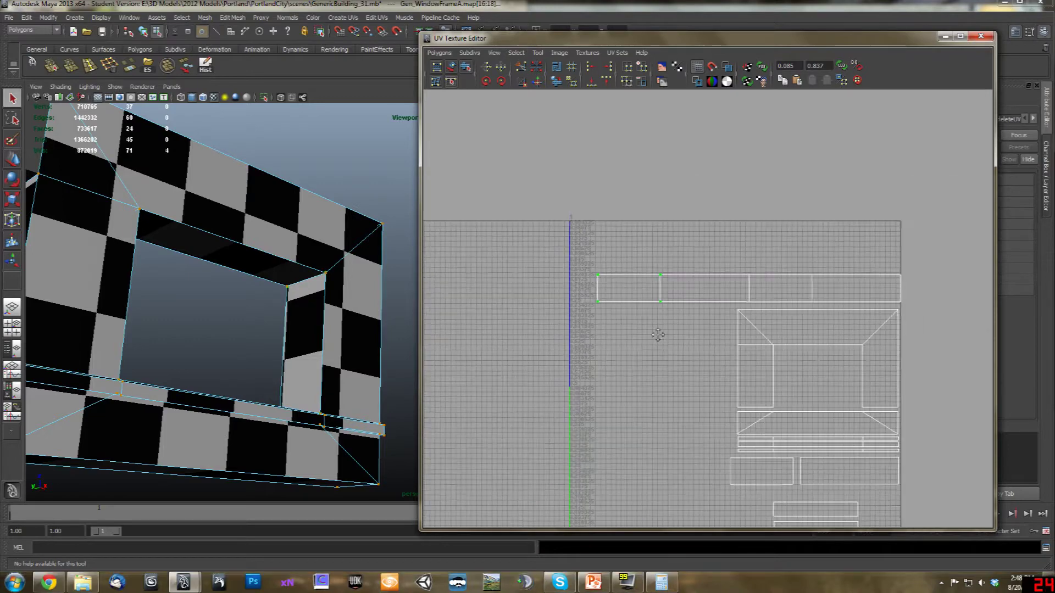
key(w)
drag(627, 289, 545, 334)
click(667, 297)
ctrl+right_drag(667, 287, 701, 287)
drag(702, 287, 561, 288)
Move the two remaining strip shells to the left border of the UV space, stacked above the first two
drag(766, 281, 766, 286)
ctrl+right_drag(765, 288, 780, 291)
drag(784, 293, 560, 246)
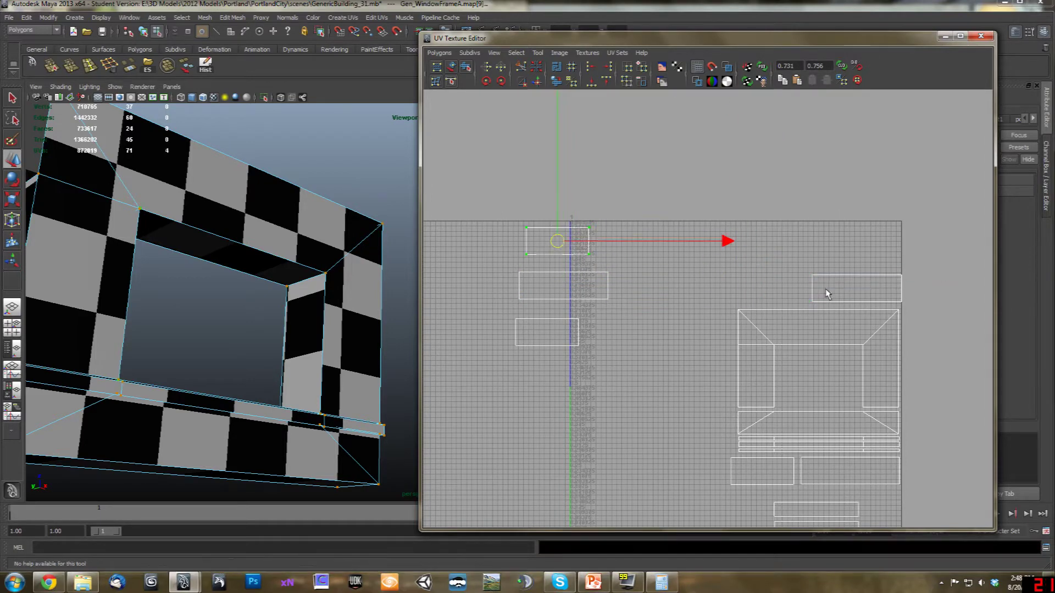
drag(823, 286, 805, 269)
ctrl+right_drag(805, 270, 822, 273)
drag(859, 288, 570, 210)
Move the U-shaped front frame UV shell straight up, away from the shells beneath it
alt+middle_drag(745, 347, 677, 310)
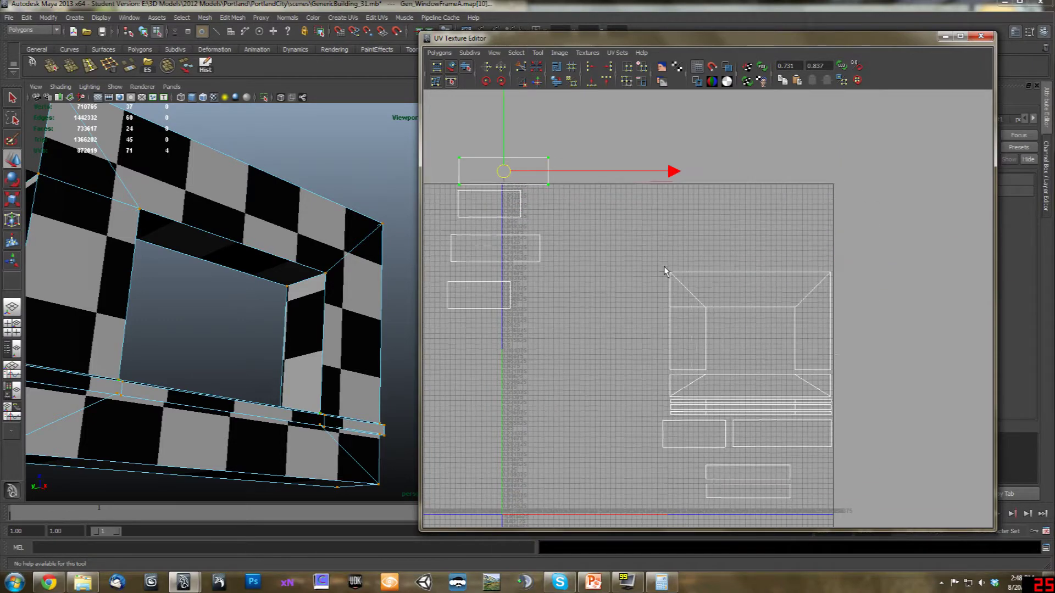
drag(664, 278, 678, 266)
ctrl+right_drag(697, 283, 746, 274)
alt+drag(207, 301, 193, 382)
drag(753, 329, 751, 258)
alt+drag(390, 289, 213, 358)
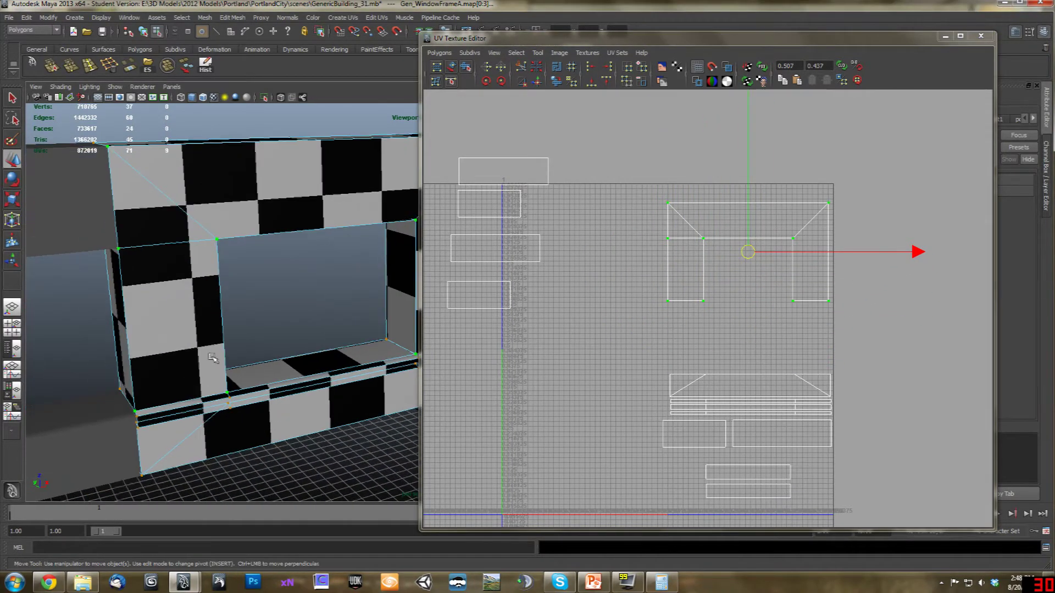
Move the U-shaped front frame UV shell into the upper right corner of the UV space
scroll(791, 307, up, 5)
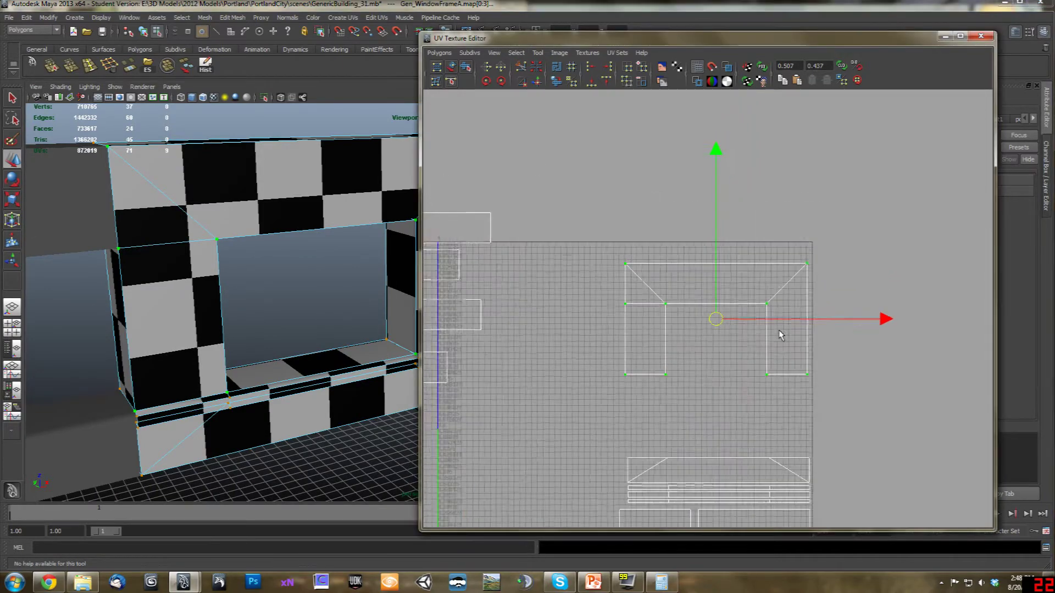
scroll(716, 341, down, 5)
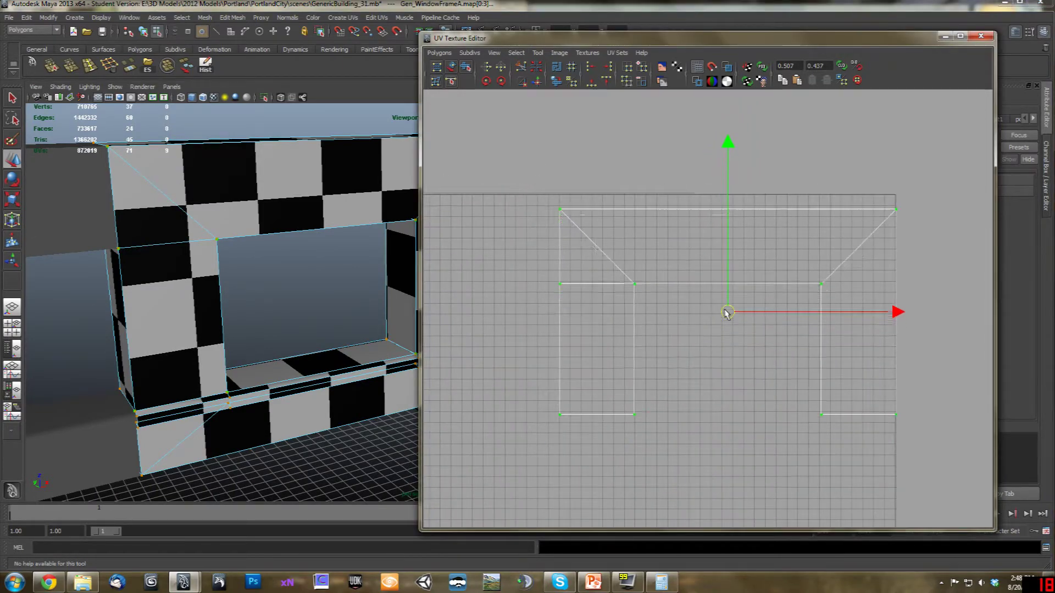
scroll(720, 357, down, 3)
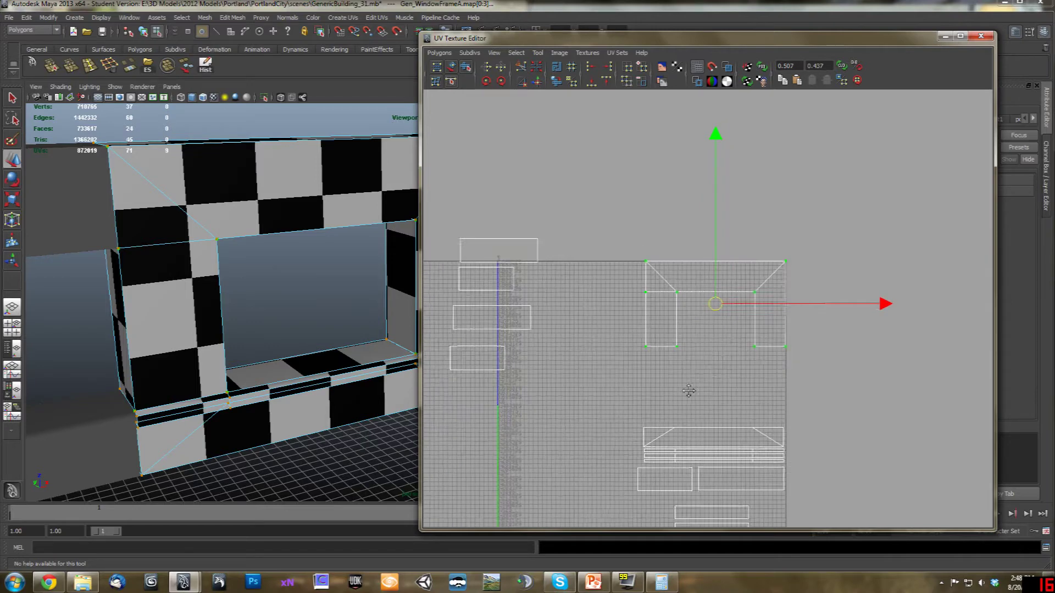
scroll(689, 391, up, 1)
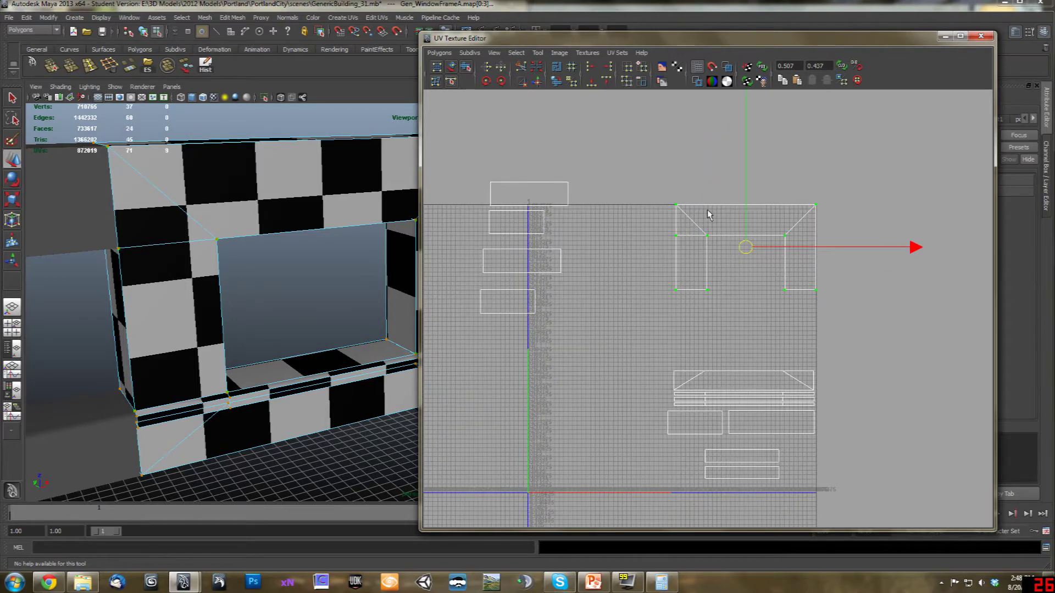
alt+middle_drag(644, 311, 694, 303)
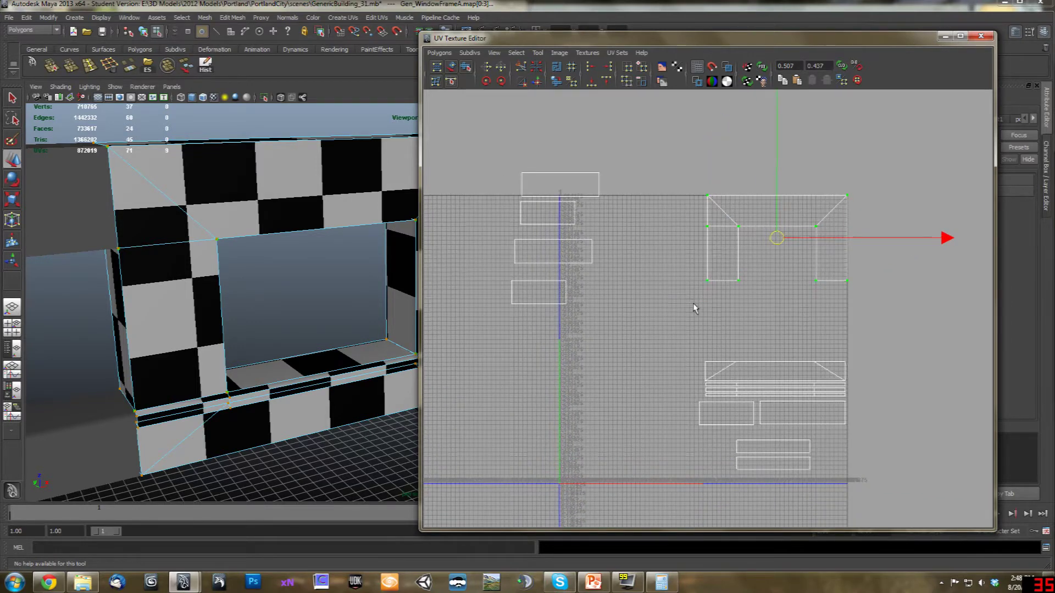
scroll(692, 308, down, 2)
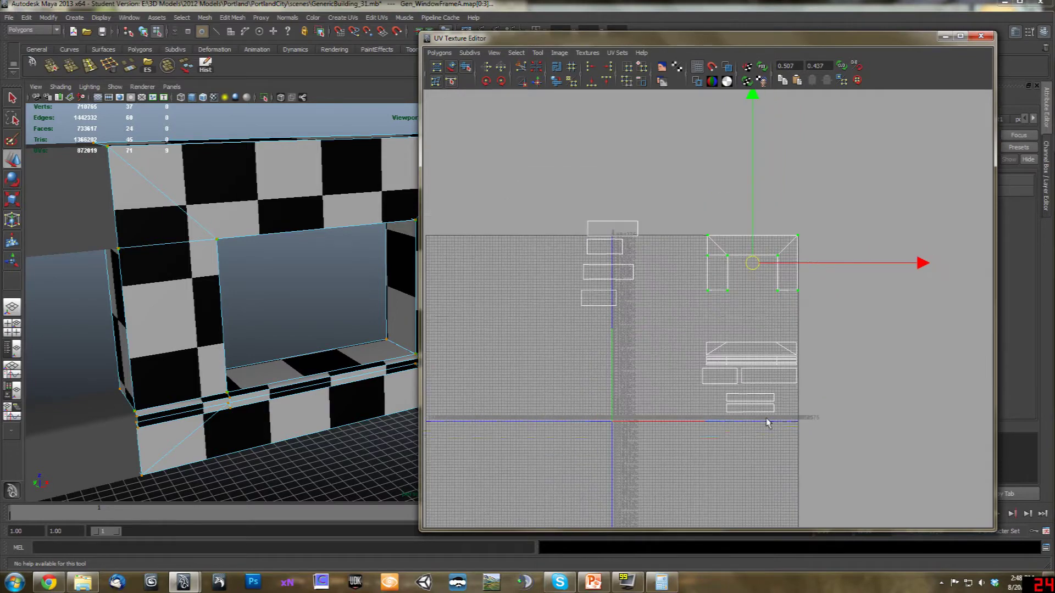
Move the four separated strip shells together off the left border into the UV space, beside the U-shaped shell
scroll(753, 403, up, 3)
scroll(521, 177, down, 2)
drag(496, 163, 626, 312)
middle_drag(515, 183, 579, 224)
Scale all UV shells up uniformly and shift them so the U-shaped shell sits near the upper right corner of the UV space
drag(906, 523, 907, 523)
key(r)
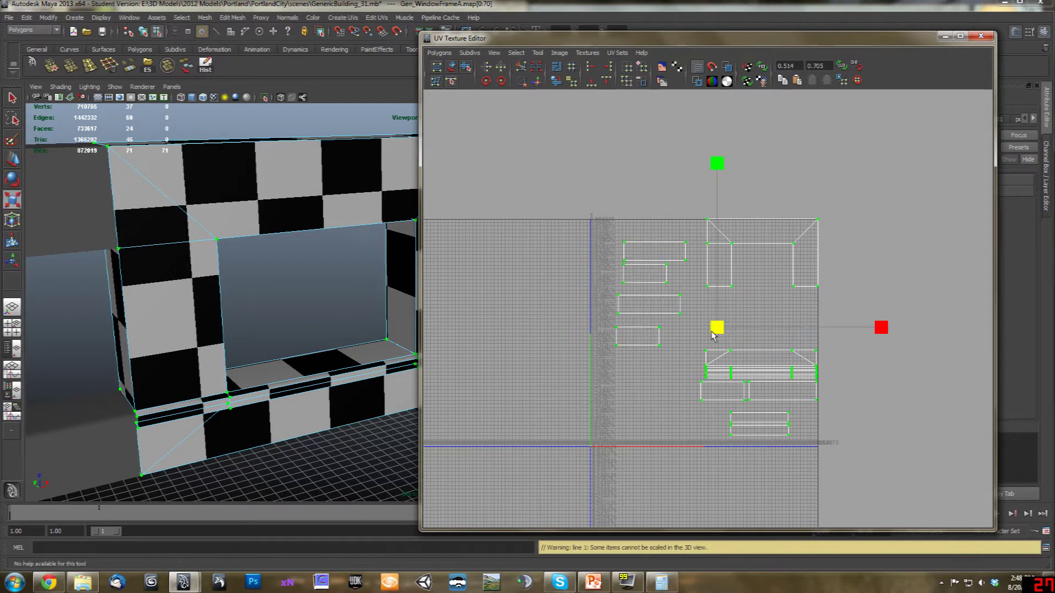
drag(725, 329, 824, 252)
key(w)
drag(711, 329, 650, 401)
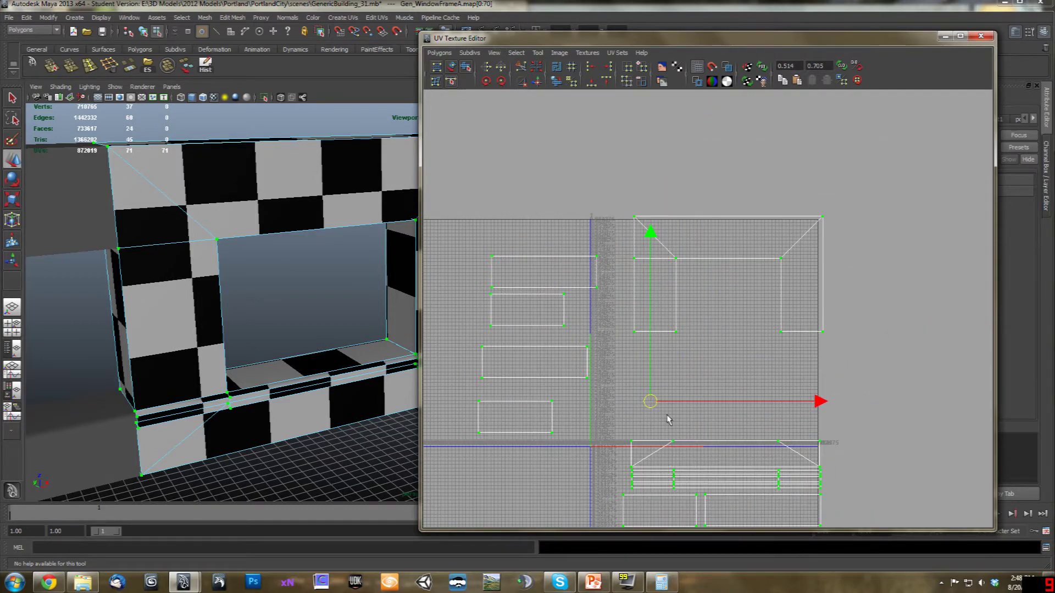
Scale all UV shells down slightly so the U-shaped shell fits just inside the upper right corner of the UV space
alt+middle_drag(652, 406, 681, 373)
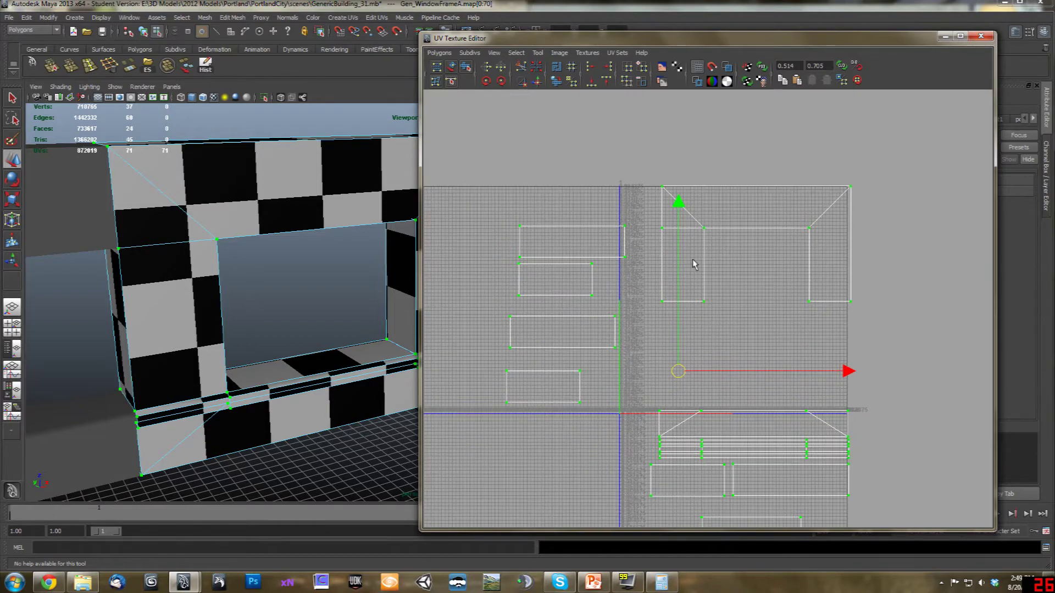
key(r)
drag(681, 373, 700, 349)
key(w)
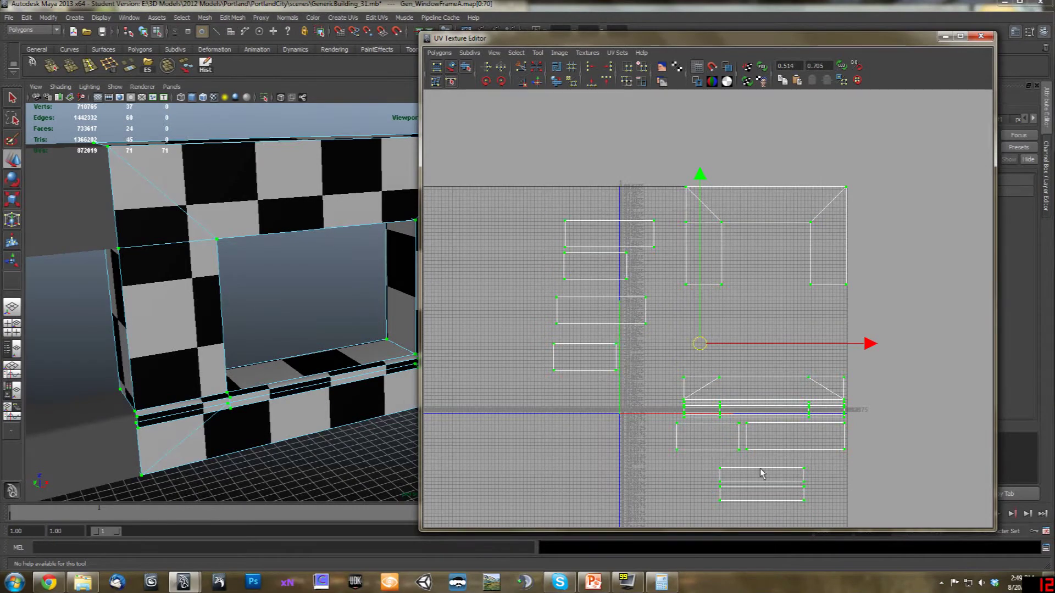
Snap the U-shaped shell's upper right corner UV to the upper right corner of the UV space
alt+middle_drag(272, 383, 283, 323)
scroll(736, 445, up, 5)
alt+middle_drag(758, 457, 729, 310)
alt+middle_drag(657, 421, 739, 424)
scroll(644, 338, down, 2)
scroll(740, 302, up, 2)
alt+middle_drag(740, 301, 803, 391)
scroll(791, 381, up, 2)
scroll(793, 382, down, 1)
alt+middle_drag(738, 340, 599, 311)
click(693, 338)
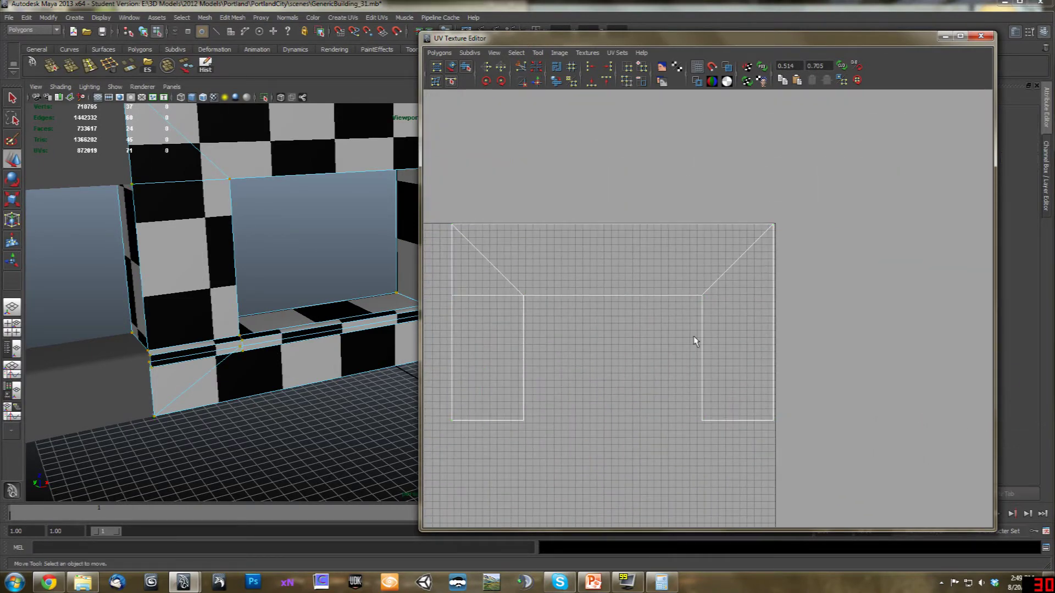
scroll(788, 278, up, 1)
alt+middle_drag(787, 278, 694, 409)
scroll(688, 380, up, 2)
scroll(676, 356, down, 1)
scroll(694, 408, up, 1)
scroll(715, 319, up, 1)
drag(760, 329, 761, 330)
scroll(744, 324, up, 3)
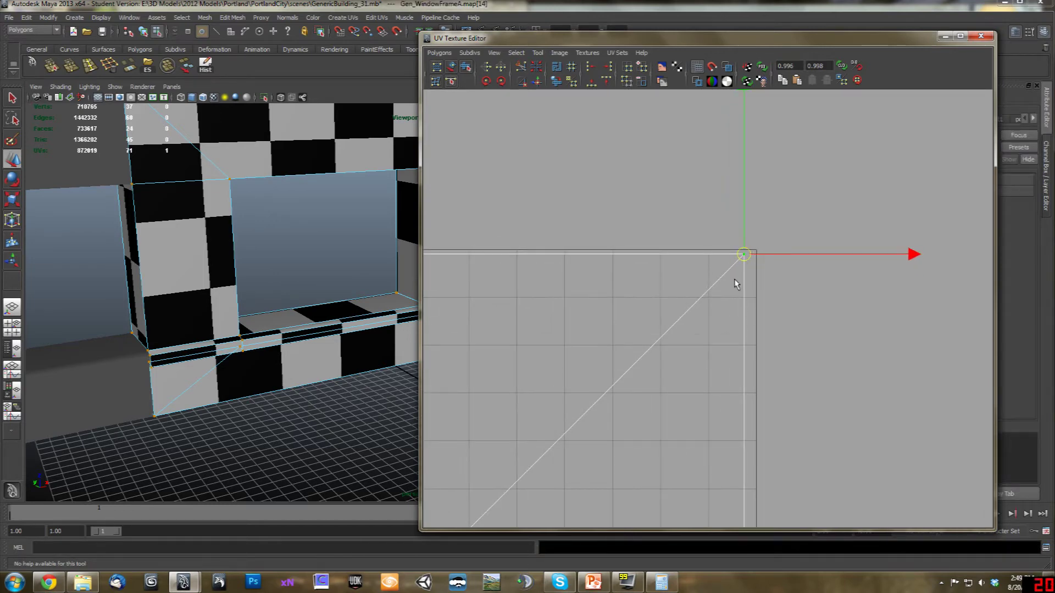
drag(744, 258, 750, 259)
Snap the outer lower corner UV of the U-shaped shell's right leg to the grid on the right UV border
scroll(754, 351, down, 4)
alt+middle_drag(753, 385, 722, 187)
alt+middle_drag(714, 417, 697, 173)
alt+middle_drag(715, 471, 703, 351)
alt+middle_drag(688, 496, 662, 337)
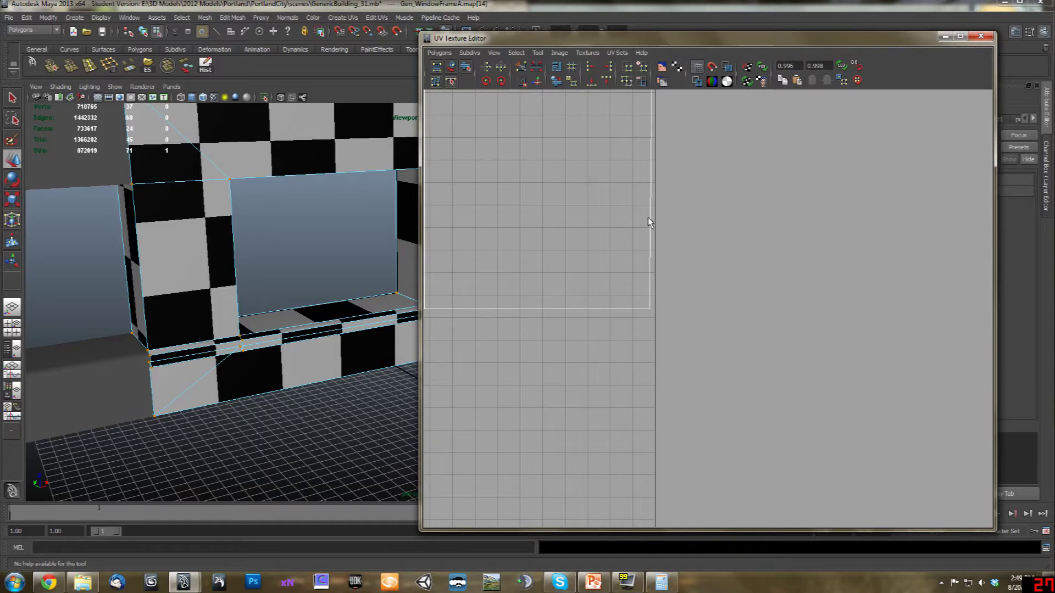
alt+middle_drag(576, 309, 589, 262)
scroll(534, 311, down, 1)
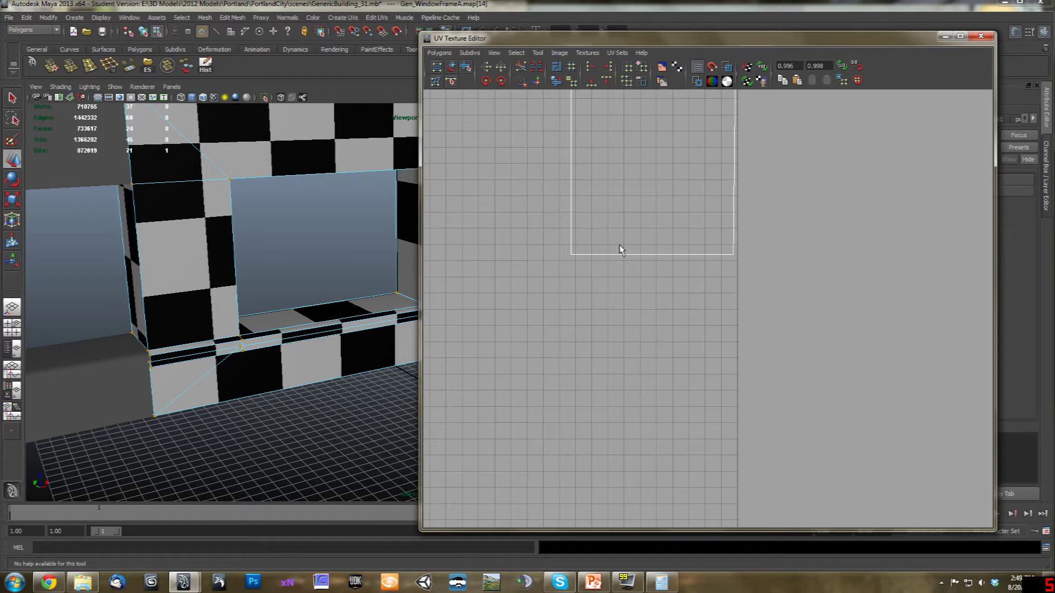
alt+middle_drag(713, 245, 715, 291)
scroll(714, 304, up, 3)
scroll(692, 316, down, 9)
scroll(676, 339, up, 3)
scroll(654, 327, up, 3)
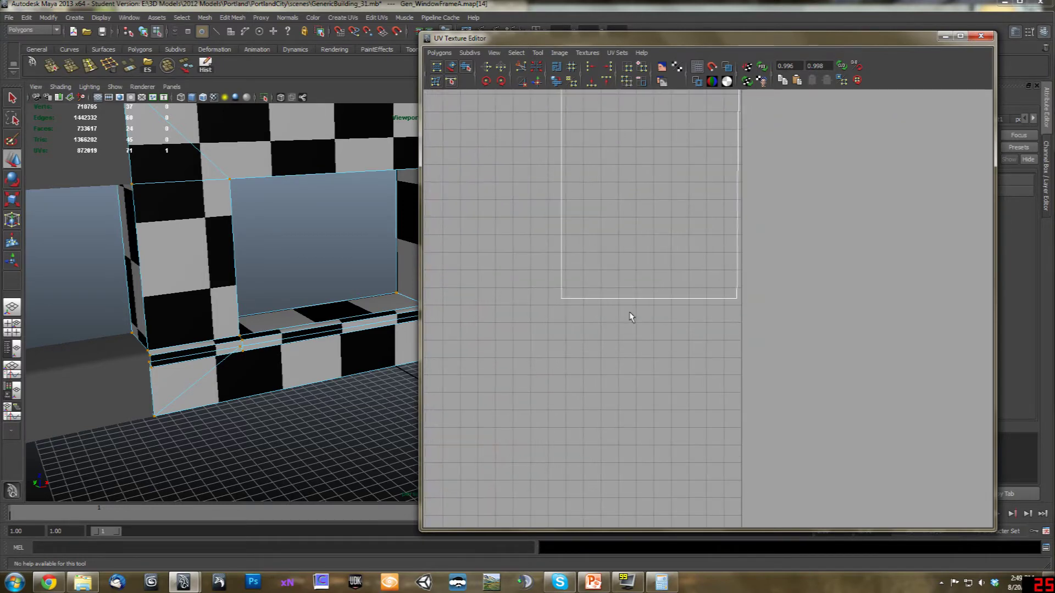
scroll(690, 310, up, 2)
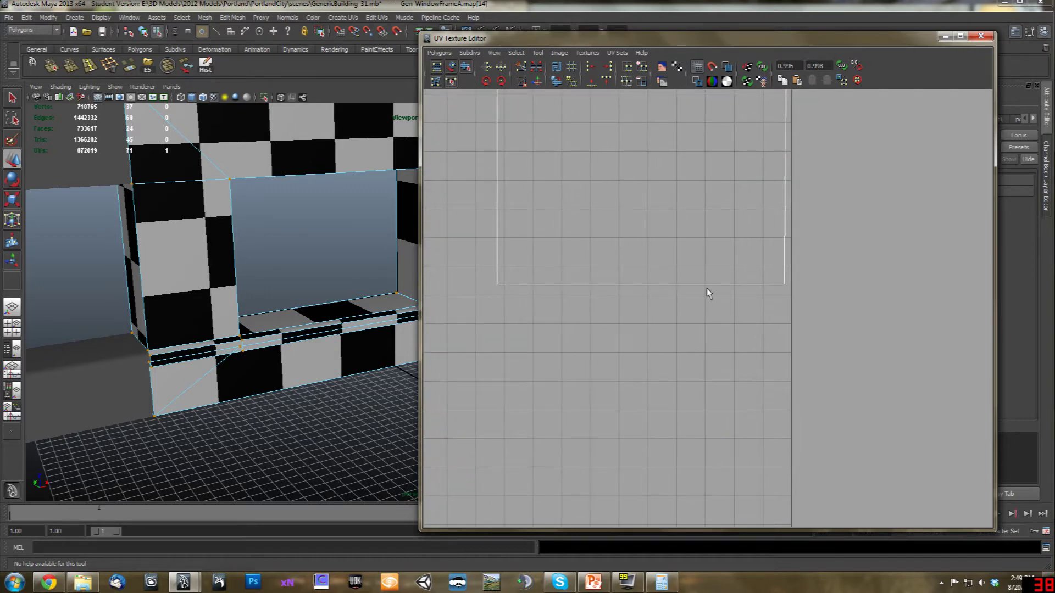
alt+middle_drag(599, 285, 632, 286)
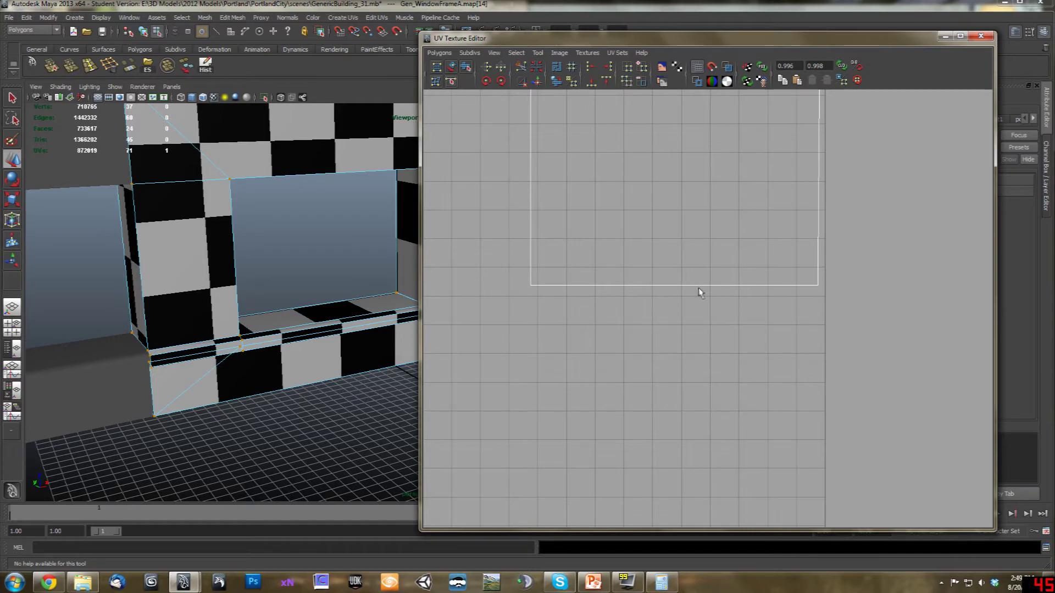
click(804, 297)
alt+middle_drag(806, 290, 765, 294)
scroll(767, 291, up, 3)
drag(805, 266, 826, 293)
key(x)
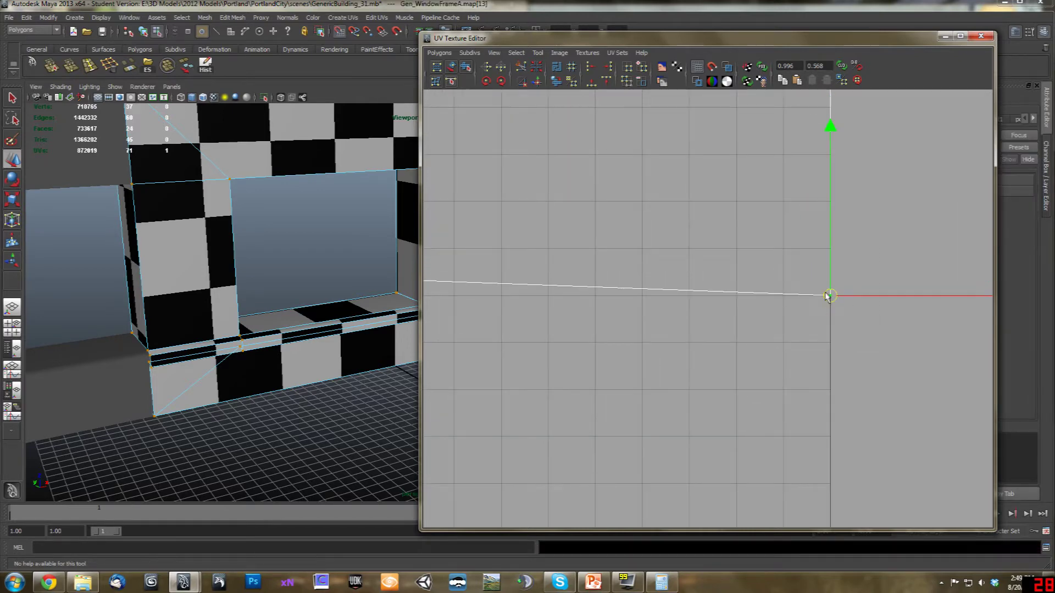
Snap the inner lower and inner upper corner UVs of the U-shaped shell's right leg to the nearest grid intersections
alt+middle_drag(623, 284, 978, 319)
drag(687, 282, 742, 333)
key(x)
middle_drag(744, 334, 743, 354)
alt+middle_drag(767, 205, 773, 419)
scroll(771, 412, down, 4)
alt+middle_drag(716, 203, 749, 412)
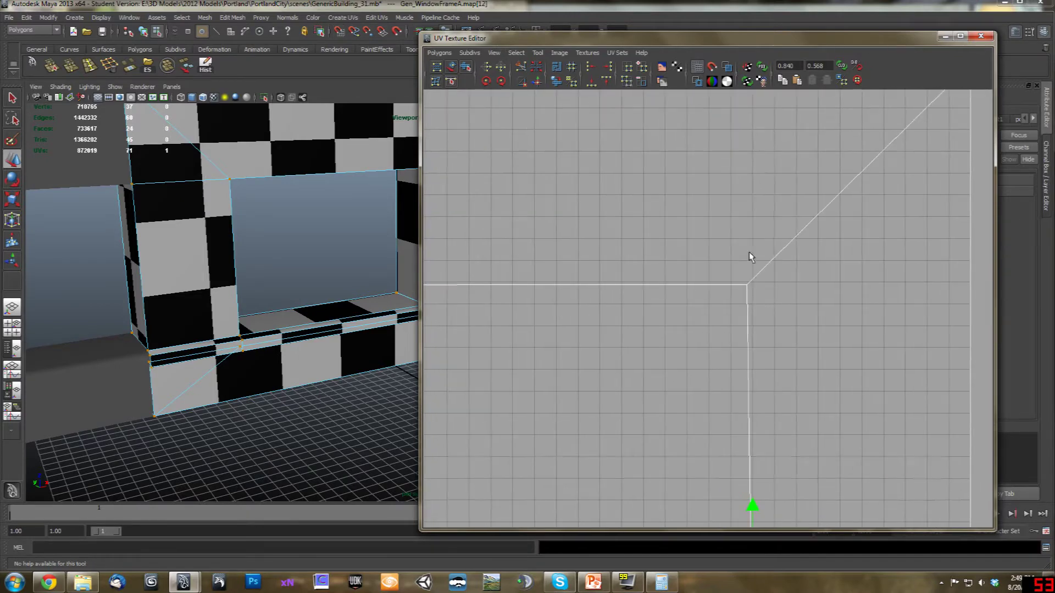
scroll(756, 324, up, 3)
scroll(714, 328, up, 2)
drag(778, 318, 779, 319)
key(x)
drag(741, 259, 752, 256)
Snap the inner upper corner UV of the U-shaped shell's left leg to the grid
scroll(687, 352, down, 3)
alt+middle_drag(629, 433, 886, 389)
alt+middle_drag(670, 350, 916, 339)
drag(592, 207, 639, 235)
key(x)
Snap both lower corner UVs of the U-shaped shell's left leg to the grid
scroll(687, 275, down, 3)
alt+middle_drag(706, 426, 695, 215)
key(x)
drag(614, 271, 660, 309)
alt+middle_drag(467, 312, 613, 273)
drag(612, 273, 650, 306)
Snap the U-shaped shell's two remaining outer left UVs to the grid, including its upper left corner
alt+middle_drag(671, 236, 704, 472)
drag(640, 263, 691, 302)
key(x)
drag(660, 142, 684, 166)
key(x)
scroll(868, 302, down, 4)
alt+middle_drag(969, 361, 723, 335)
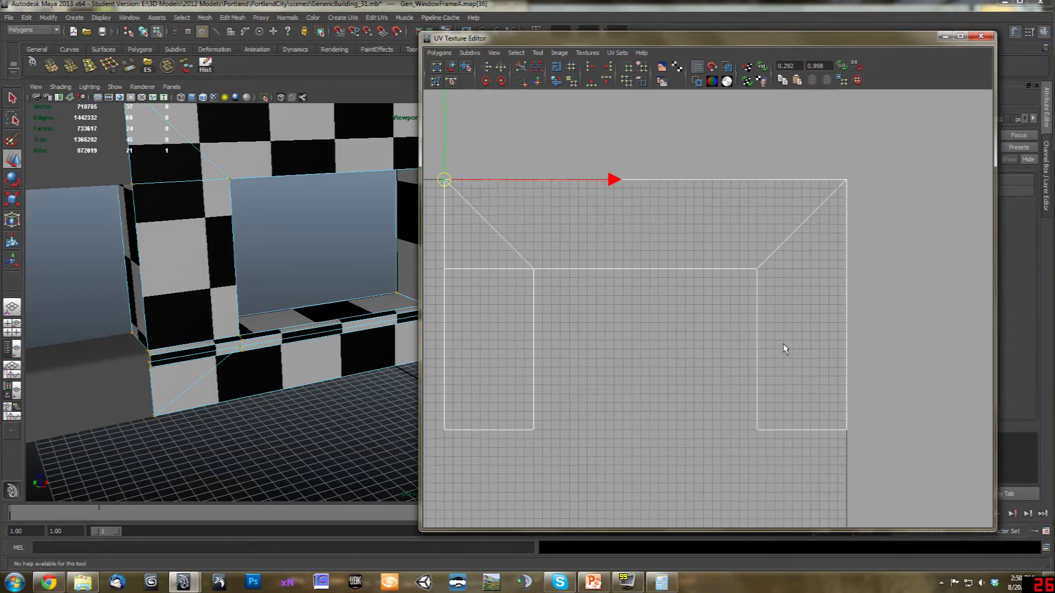
Move the short strip shell second from the top into the lower part of the opening between the U-shaped shell's legs
alt+middle_drag(727, 451, 794, 337)
scroll(732, 393, down, 5)
scroll(710, 348, up, 3)
scroll(709, 351, down, 3)
alt+middle_drag(690, 402, 730, 369)
scroll(698, 370, up, 3)
alt+middle_drag(663, 370, 780, 407)
scroll(657, 317, up, 3)
drag(604, 261, 603, 258)
ctrl+right_drag(603, 258, 637, 246)
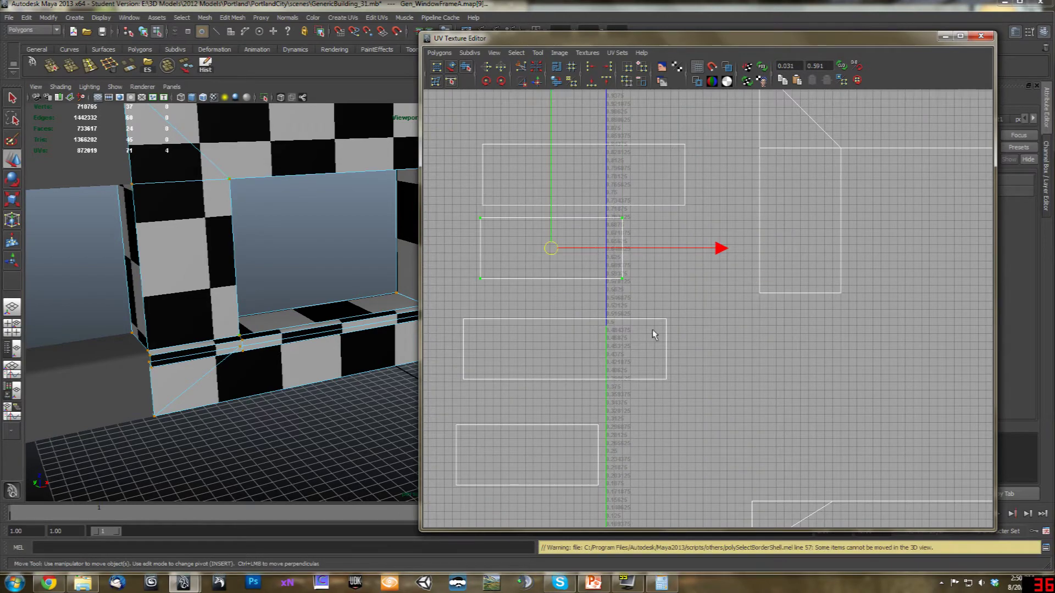
alt+middle_drag(652, 329, 576, 368)
drag(485, 288, 866, 306)
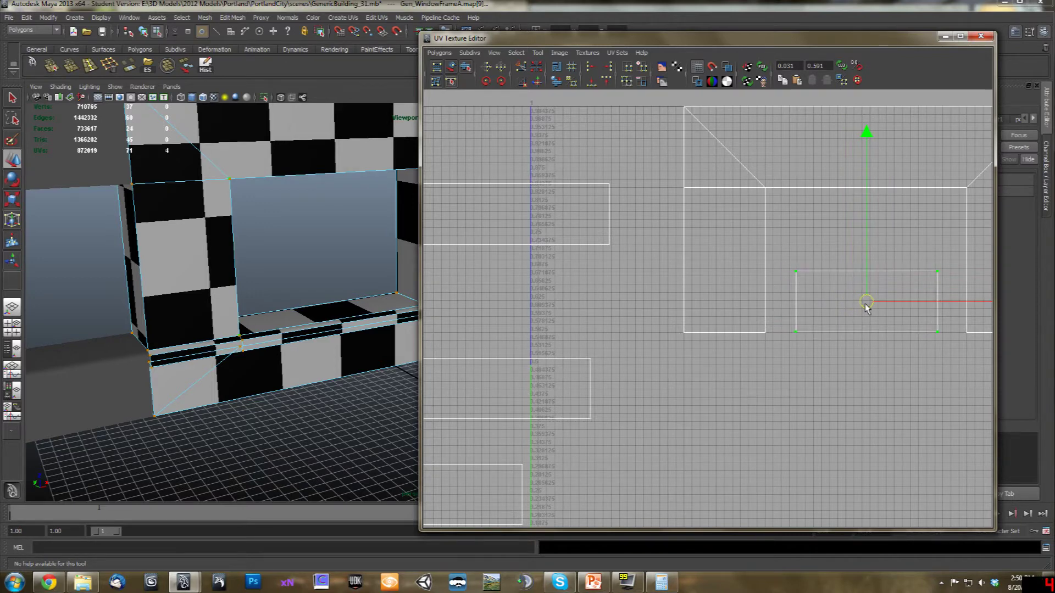
Snap the four corner UVs of the short strip shell inside the U-shaped shell's opening to grid intersections
alt+middle_drag(850, 372, 707, 334)
scroll(741, 393, up, 4)
drag(680, 378, 643, 348)
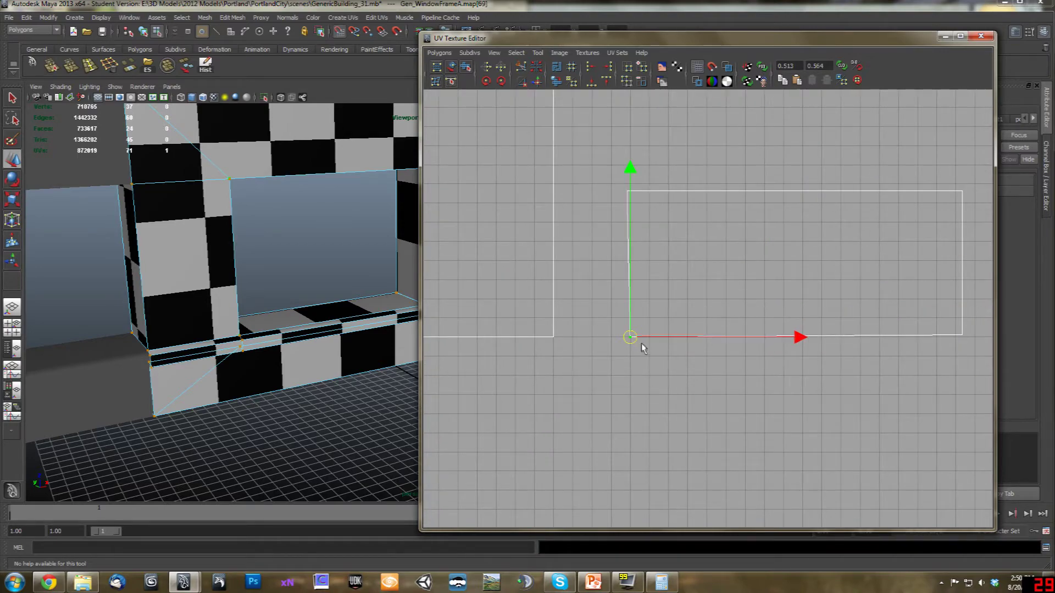
drag(664, 232, 631, 184)
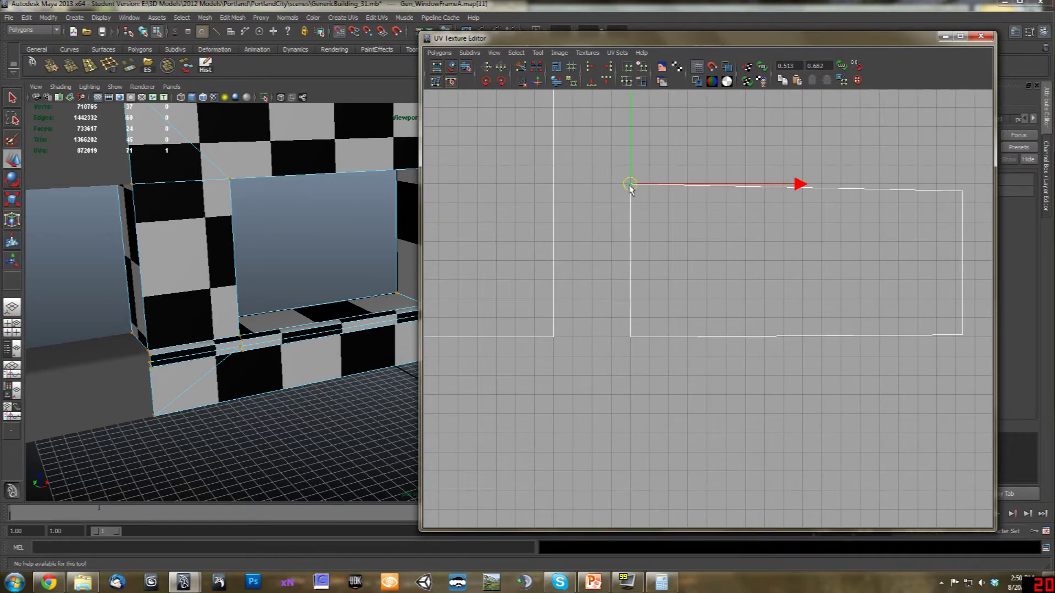
alt+middle_drag(957, 221, 780, 233)
mouse_move(768, 196)
mouse_down()
mouse_move(802, 231)
mouse_move(771, 202)
mouse_up()
key(x)
drag(796, 369, 778, 351)
key(x)
Move the other short strip shell into the U-shaped shell's opening, directly above the first short strip
alt+right_drag(778, 352, 587, 394)
alt+middle_drag(586, 393, 784, 359)
drag(621, 402, 649, 371)
ctrl+right_drag(653, 408, 668, 396)
drag(587, 402, 870, 214)
scroll(753, 386, up, 4)
alt+middle_drag(870, 213, 734, 347)
alt+right_drag(733, 346, 760, 389)
alt+middle_drag(760, 388, 930, 328)
alt+right_drag(847, 324, 869, 387)
alt+middle_drag(870, 386, 682, 306)
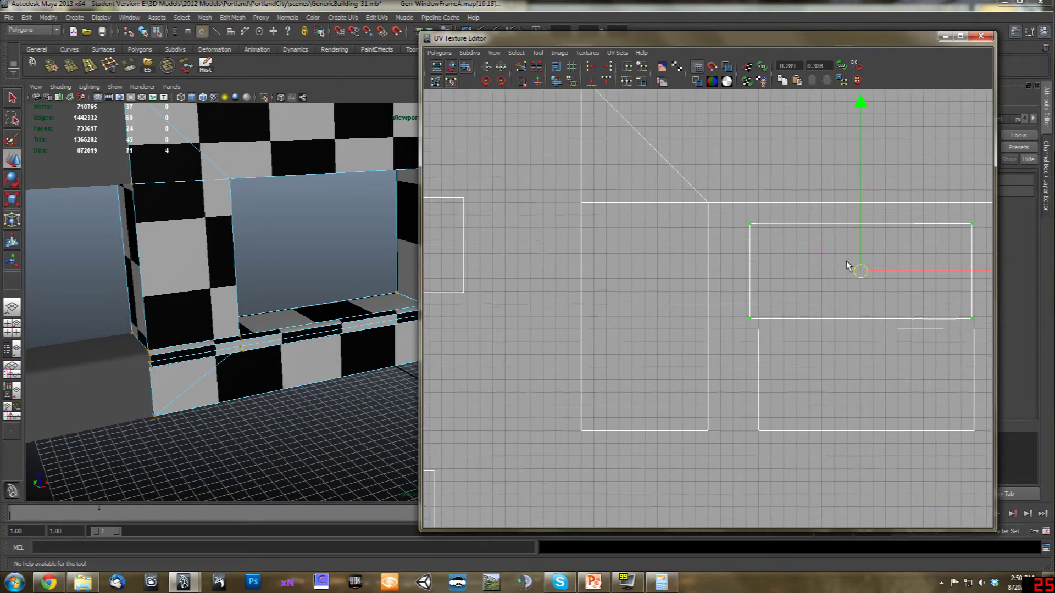
drag(855, 271, 851, 269)
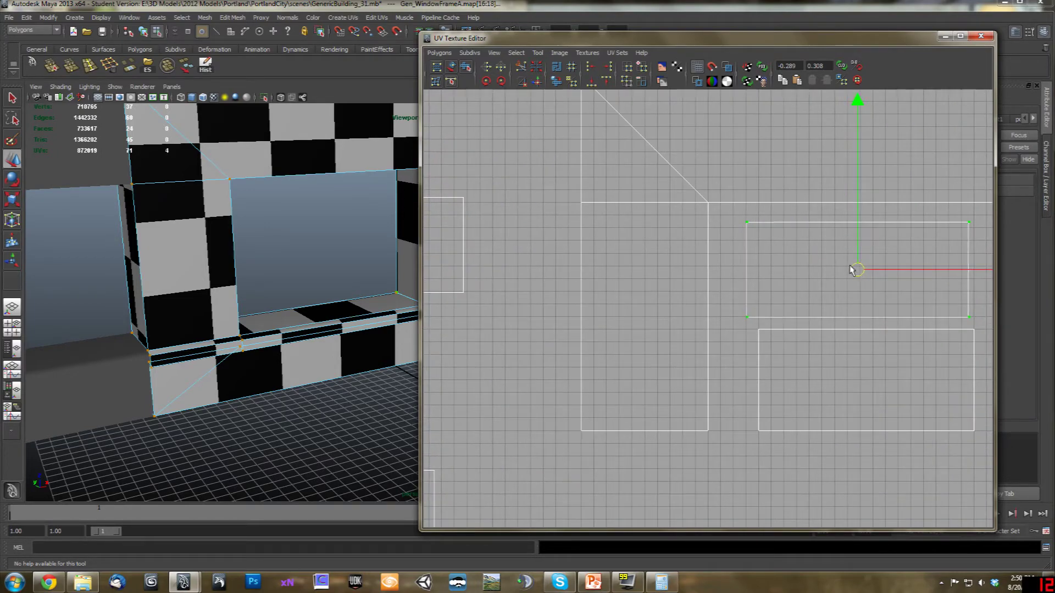
Move the bottom and top edges of the lower short strip shell down by one grid unit each
alt+right_drag(790, 290, 745, 344)
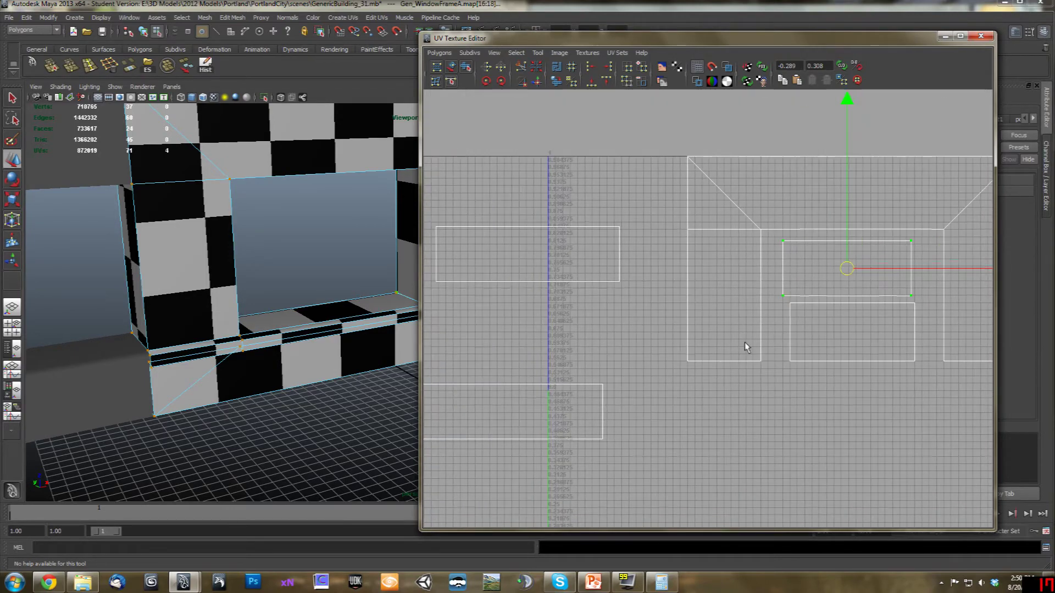
alt+middle_drag(911, 420, 792, 360)
scroll(791, 360, up, 5)
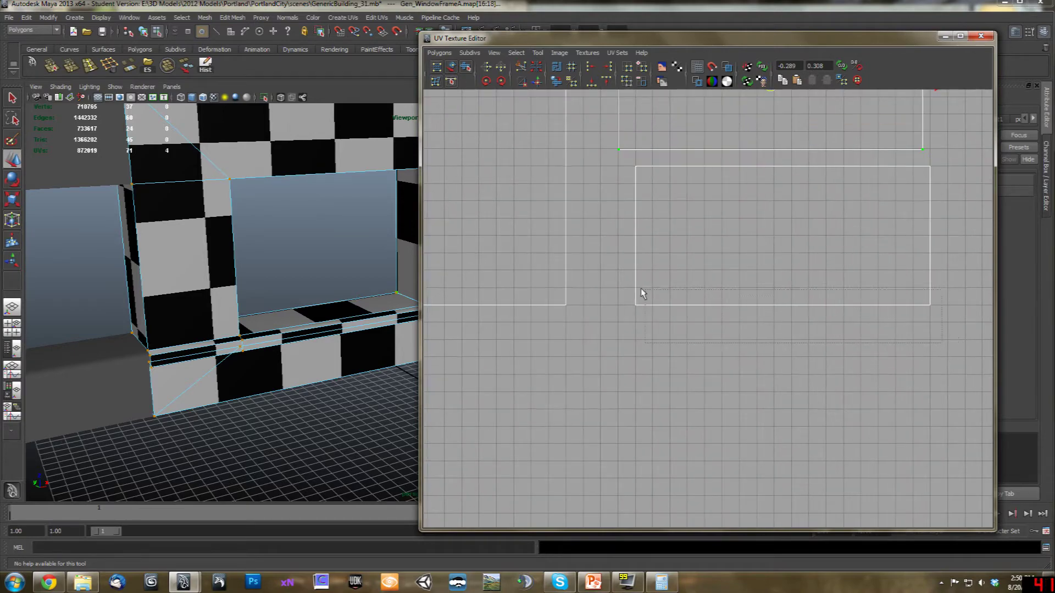
drag(618, 287, 618, 287)
key(w)
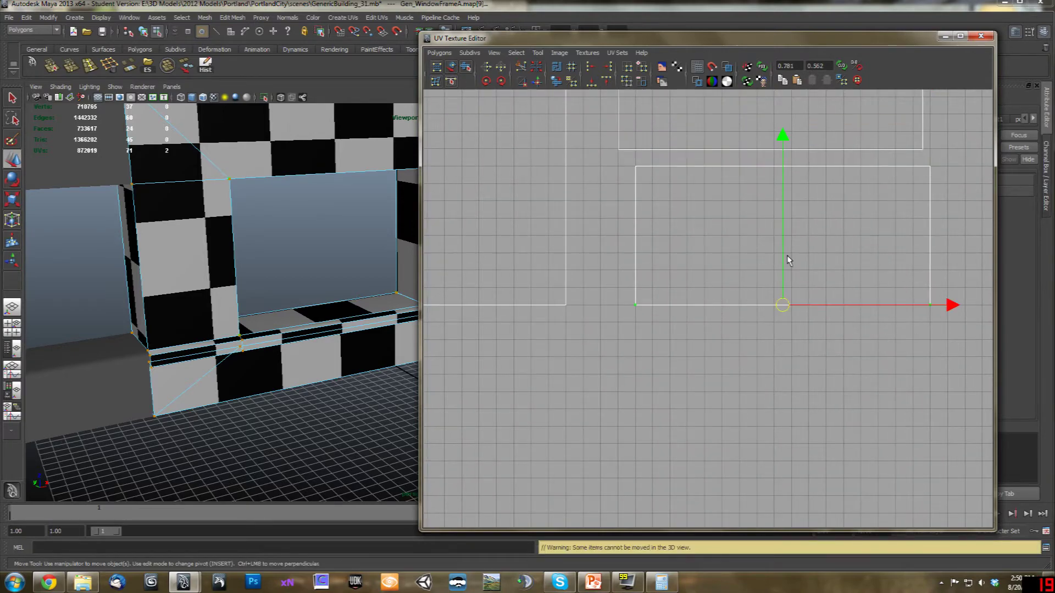
drag(785, 264, 736, 341)
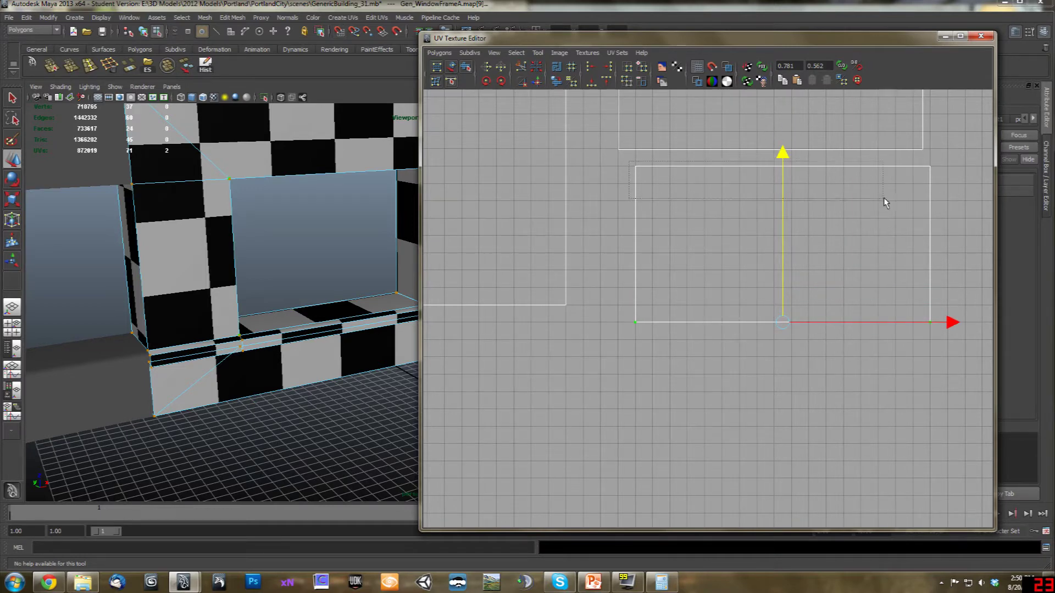
drag(885, 203, 886, 198)
drag(784, 138, 786, 144)
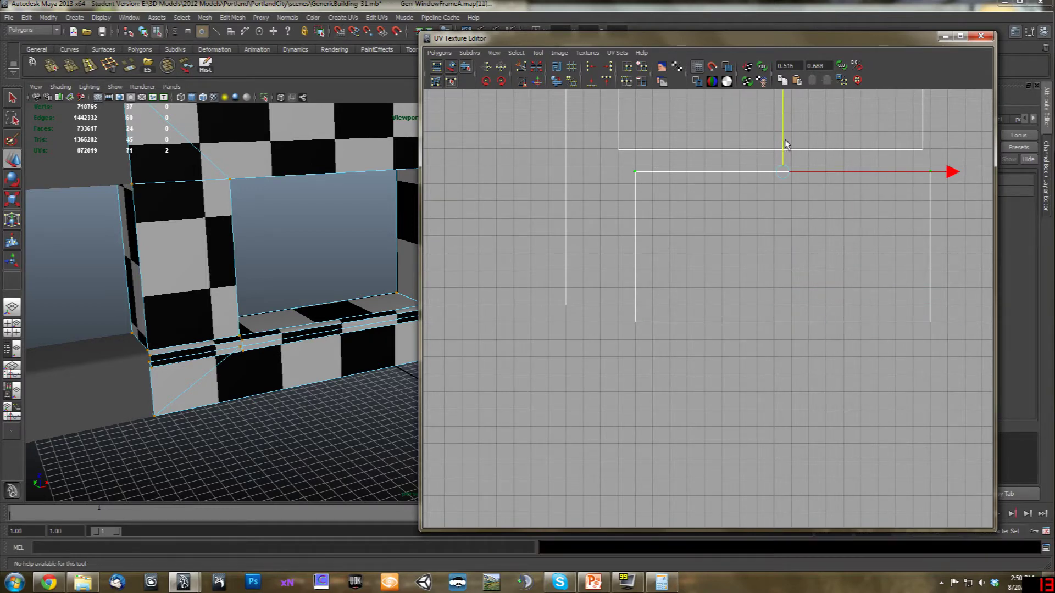
Shift the whole upper short strip shell slightly to the right, closer in line with the strip below it
middle_drag(708, 184, 669, 278)
scroll(698, 199, down, 2)
scroll(681, 264, up, 1)
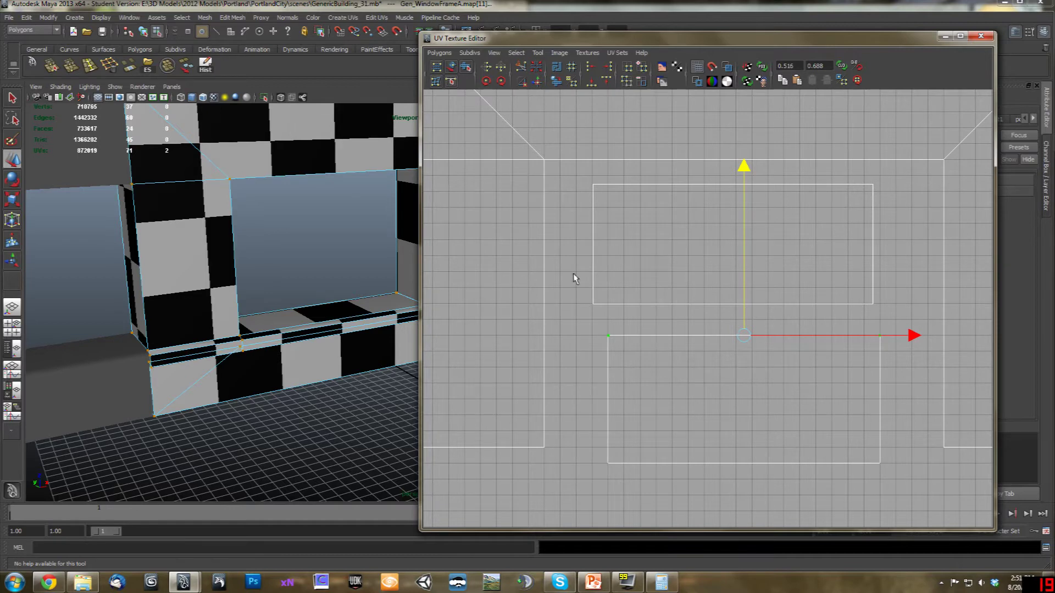
drag(573, 274, 621, 309)
ctrl+right_drag(621, 309, 644, 303)
drag(815, 238, 822, 240)
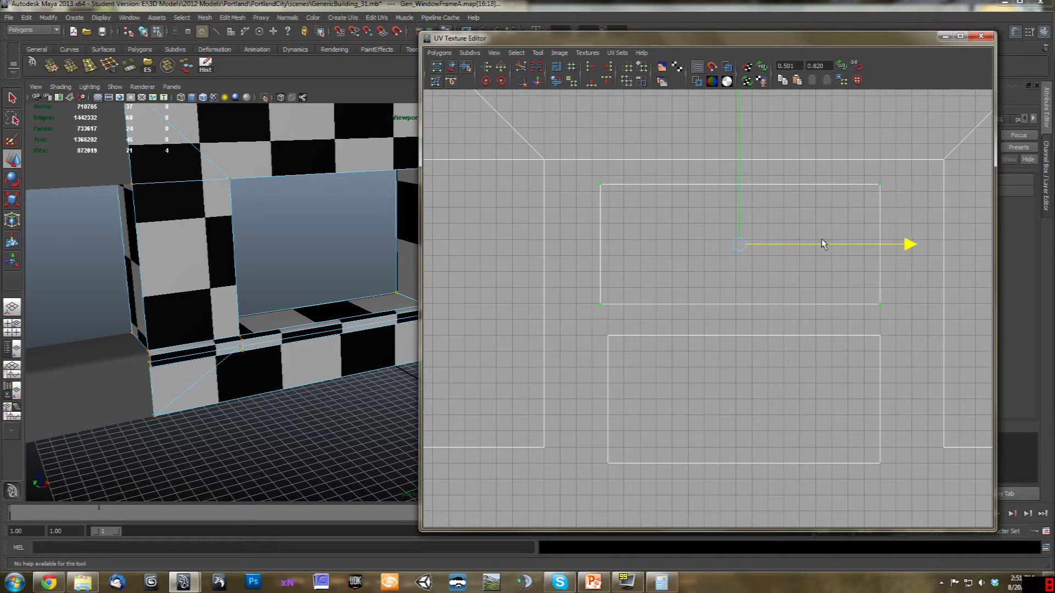
Snap the two right corner UVs of the upper short strip shell to the grid
scroll(845, 247, up, 1)
drag(809, 290, 849, 333)
key(x)
mouse_move(847, 332)
middle_down()
mouse_move(840, 324)
mouse_move(845, 331)
middle_up()
drag(827, 157, 855, 180)
key(x)
middle_drag(844, 168, 839, 179)
Snap the two left corner UVs of the upper short strip shell to the grid, in line with the lower strip
alt+middle_drag(488, 156, 680, 184)
drag(667, 185, 701, 212)
key(x)
middle_drag(692, 214, 695, 217)
drag(681, 349, 685, 353)
key(x)
middle_drag(683, 352, 692, 350)
alt+right_drag(815, 357, 773, 433)
click(802, 422)
Rotate the upper wide rectangular shell 90° and move it upright beside the large frame shell, near the top of the UV space
alt+middle_drag(471, 388, 690, 322)
alt+right_drag(690, 322, 685, 322)
alt+middle_drag(684, 321, 627, 360)
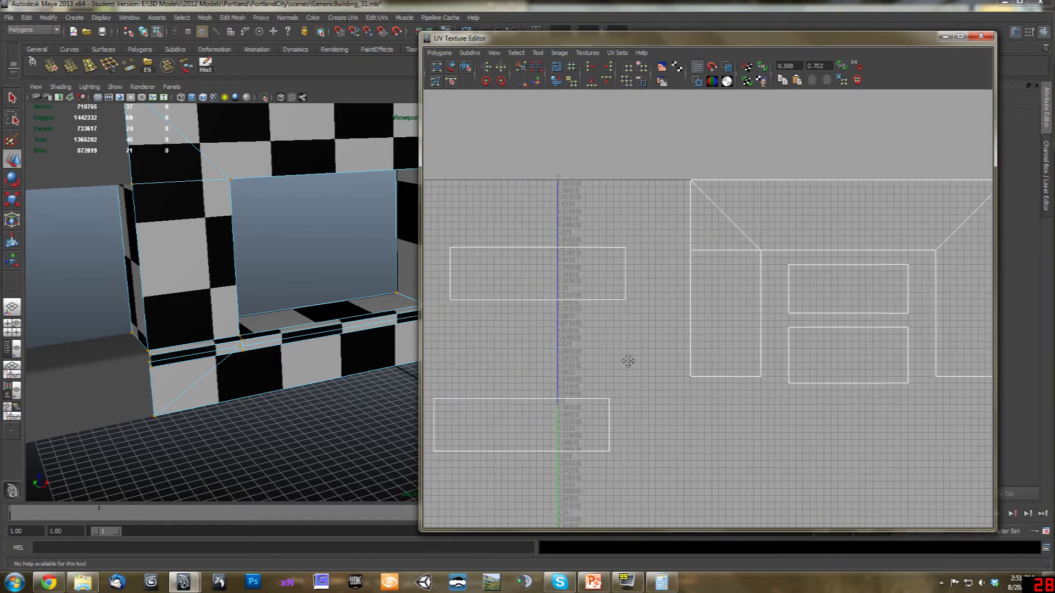
drag(640, 259, 640, 258)
right_drag(640, 265, 631, 238)
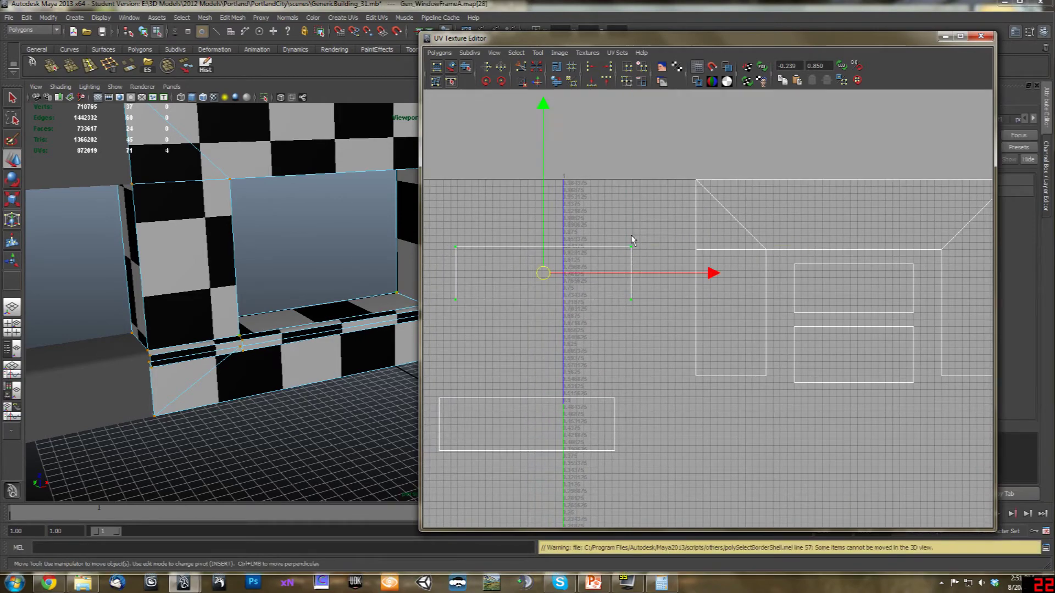
click(487, 82)
alt+middle_drag(671, 347, 653, 323)
drag(531, 247, 631, 250)
scroll(598, 218, up, 2)
alt+middle_drag(607, 321, 608, 289)
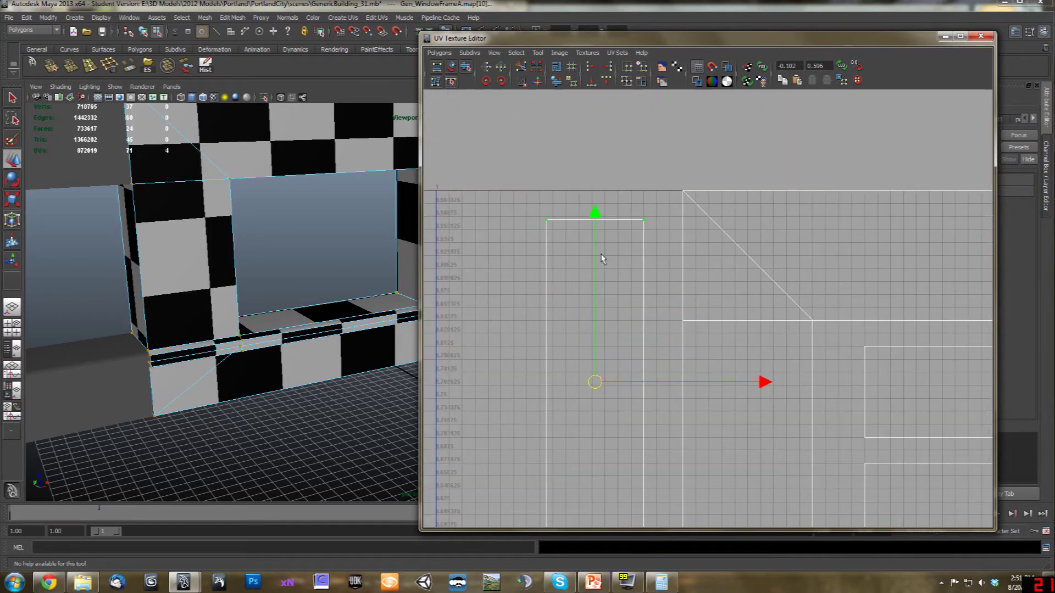
drag(597, 257, 598, 228)
Snap the corner UVs of the upright rectangular shell beside the frame shell to the grid
scroll(649, 228, up, 1)
alt+middle_drag(649, 228, 643, 330)
scroll(654, 323, up, 2)
click(652, 263)
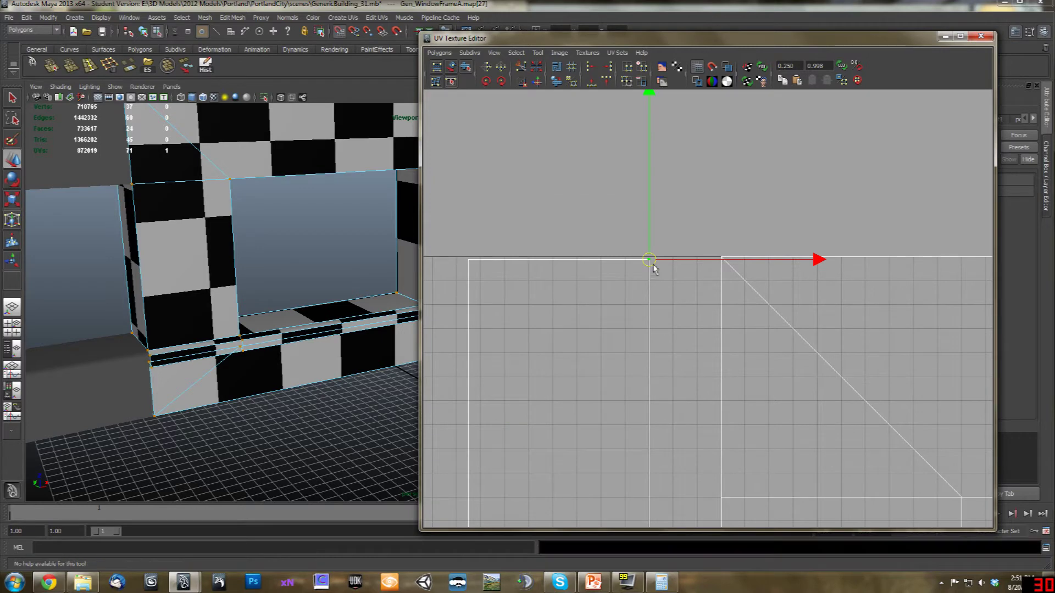
alt+middle_drag(485, 287, 601, 291)
click(586, 264)
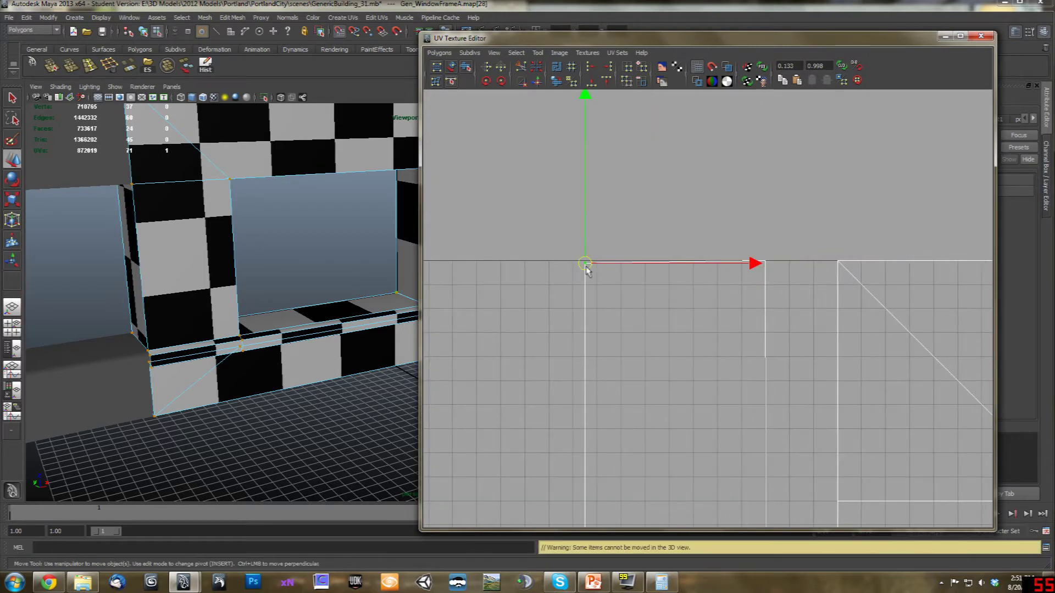
drag(586, 268, 596, 267)
alt+middle_drag(654, 412, 571, 349)
click(562, 316)
drag(561, 316, 732, 335)
Rotate the remaining wide rectangular shell upright and place it at the UV space's left edge, beside the first upright shell
scroll(712, 361, down, 5)
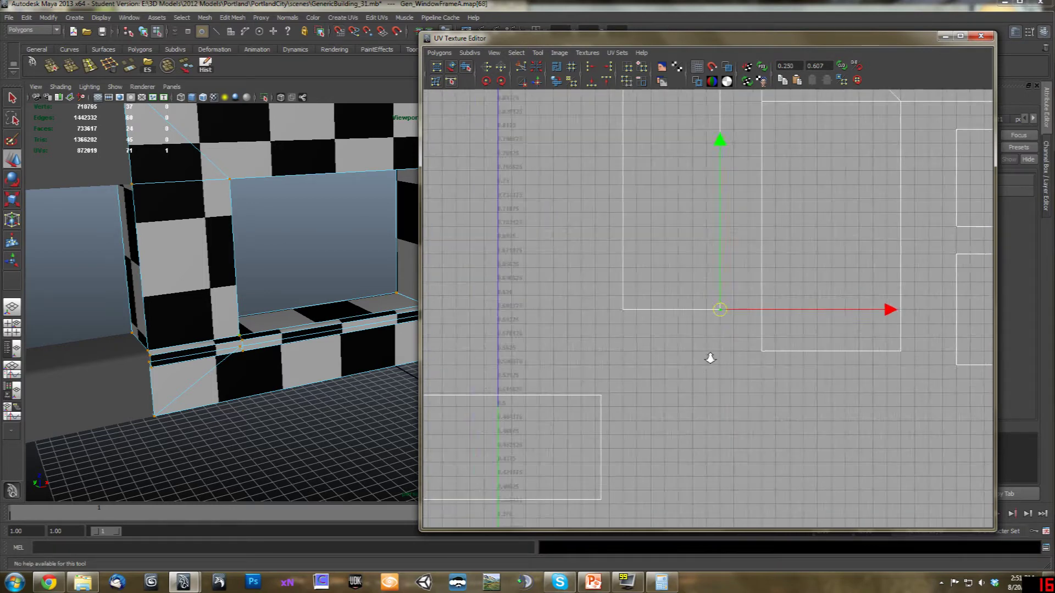
drag(635, 336, 678, 372)
ctrl+right_drag(678, 372, 688, 344)
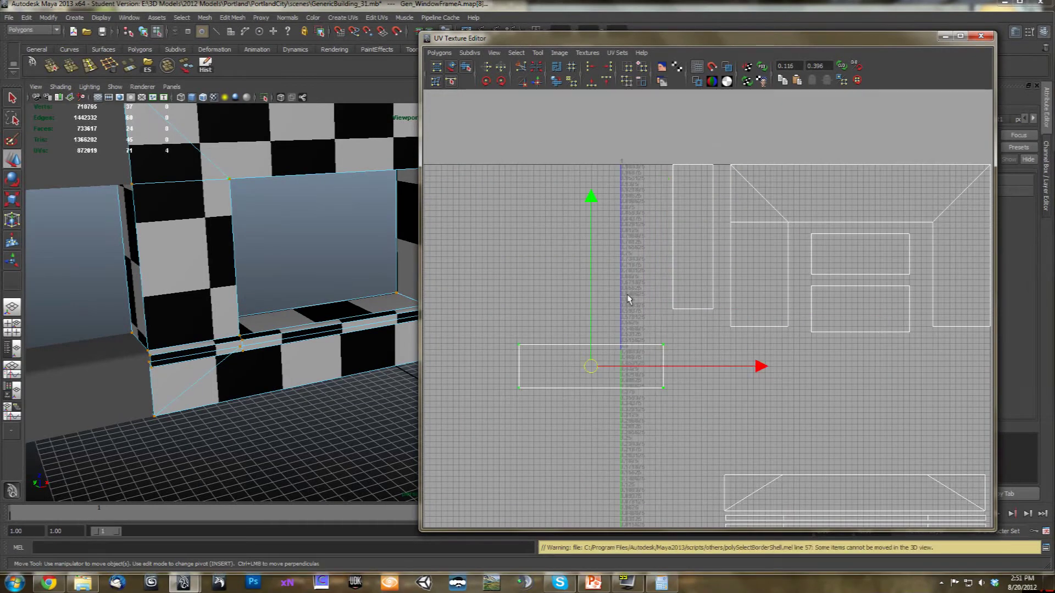
click(486, 83)
click(486, 83)
drag(590, 367, 639, 237)
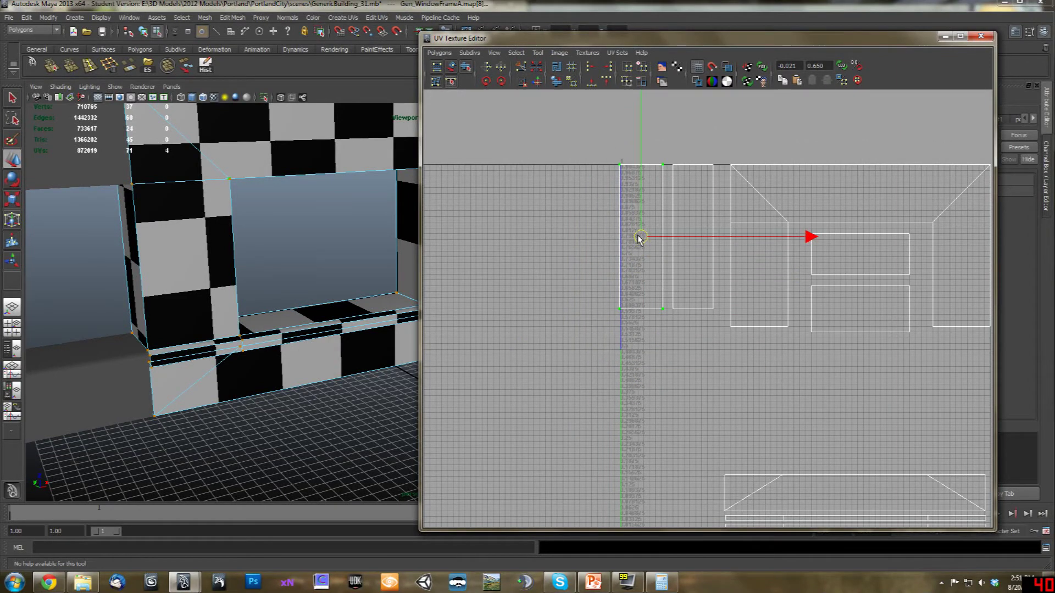
Snap the corner UVs of the leftmost upright shell to the grid
alt+middle_drag(641, 230, 747, 264)
scroll(643, 365, up, 3)
scroll(684, 314, up, 2)
scroll(685, 314, up, 1)
drag(740, 164, 755, 168)
middle_drag(756, 167, 707, 358)
click(724, 398)
drag(725, 398, 716, 396)
alt+middle_drag(544, 381, 596, 404)
alt+middle_drag(674, 347, 596, 257)
drag(630, 254, 631, 255)
Move the long shell with diagonal ends up and left so it sits beneath the two upright shells
scroll(703, 403, down, 5)
alt+middle_drag(704, 403, 739, 381)
scroll(739, 381, down, 3)
alt+middle_drag(678, 271, 616, 320)
scroll(662, 347, up, 2)
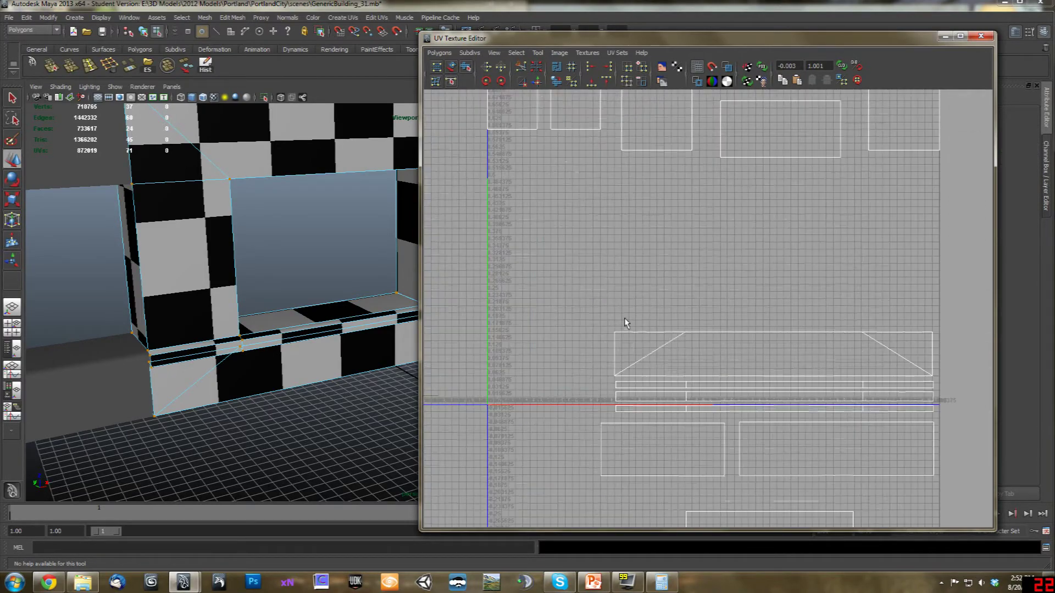
key(w)
ctrl+right_drag(617, 329, 666, 320)
drag(775, 355, 647, 197)
Snap the outer corners and inner diagonal-end UVs of the long shell to the grid
scroll(749, 309, up, 2)
scroll(671, 363, up, 2)
scroll(571, 214, up, 2)
click(571, 214)
drag(536, 356, 603, 378)
alt+middle_drag(582, 365, 587, 351)
drag(607, 230, 632, 238)
alt+middle_drag(867, 357, 848, 308)
drag(848, 308, 872, 328)
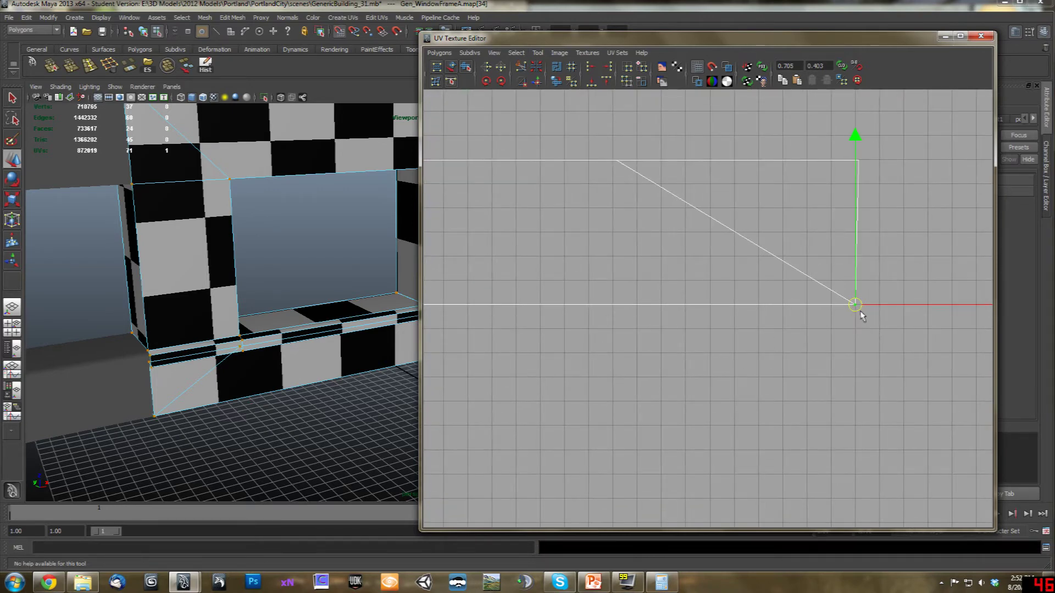
drag(871, 174, 872, 174)
drag(585, 152, 627, 171)
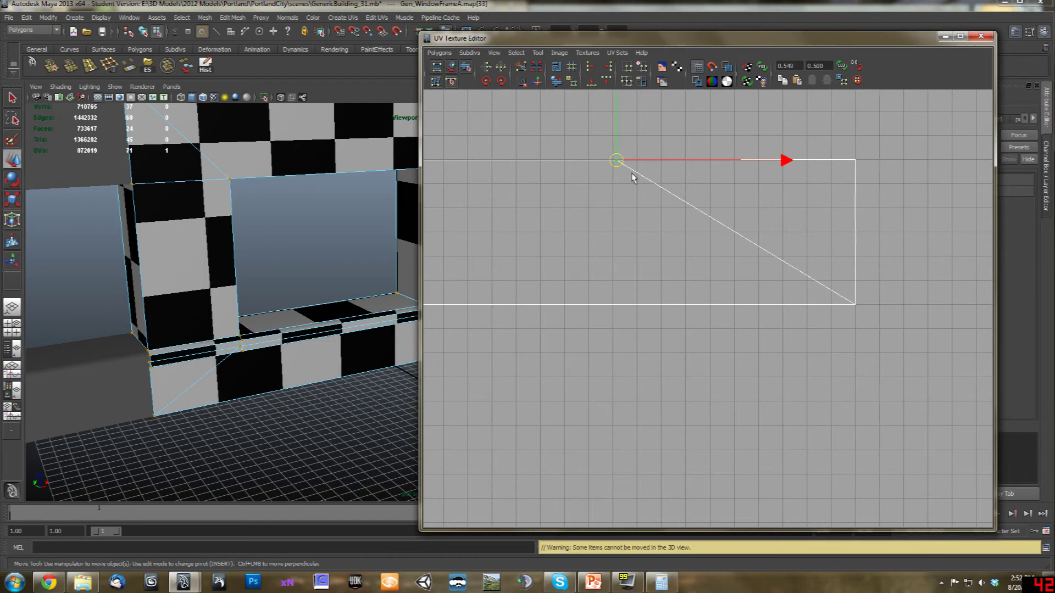
Move the smaller rectangular shell from below the UV space to beneath the frame's right leg, beside the long shell
alt+right_drag(619, 167, 789, 443)
alt+middle_drag(789, 443, 645, 344)
click(523, 349)
ctrl+right_drag(566, 360, 612, 349)
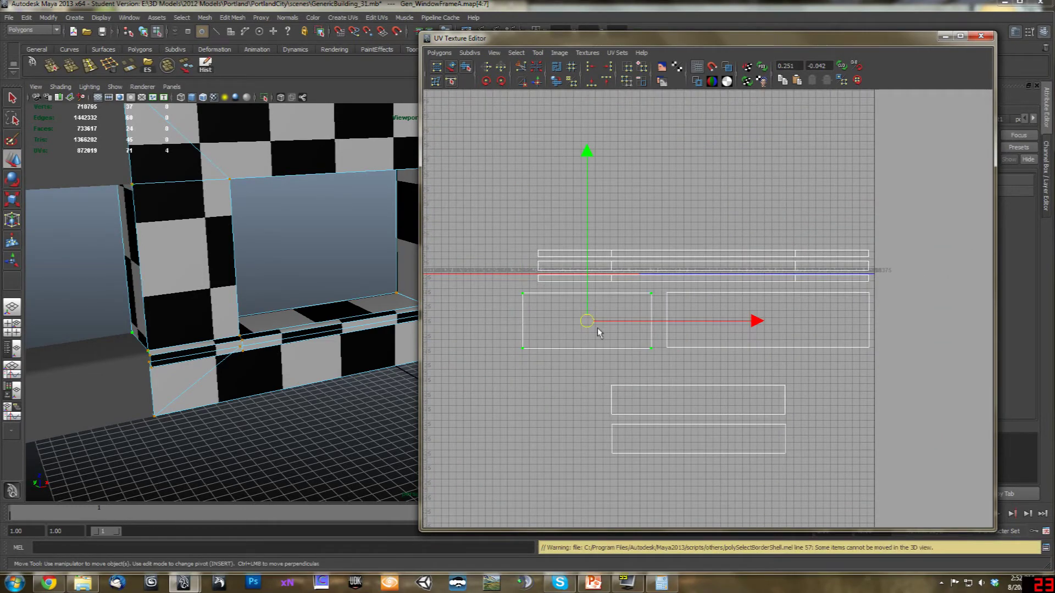
drag(598, 328, 751, 155)
alt+middle_drag(751, 156, 656, 421)
drag(645, 394, 691, 323)
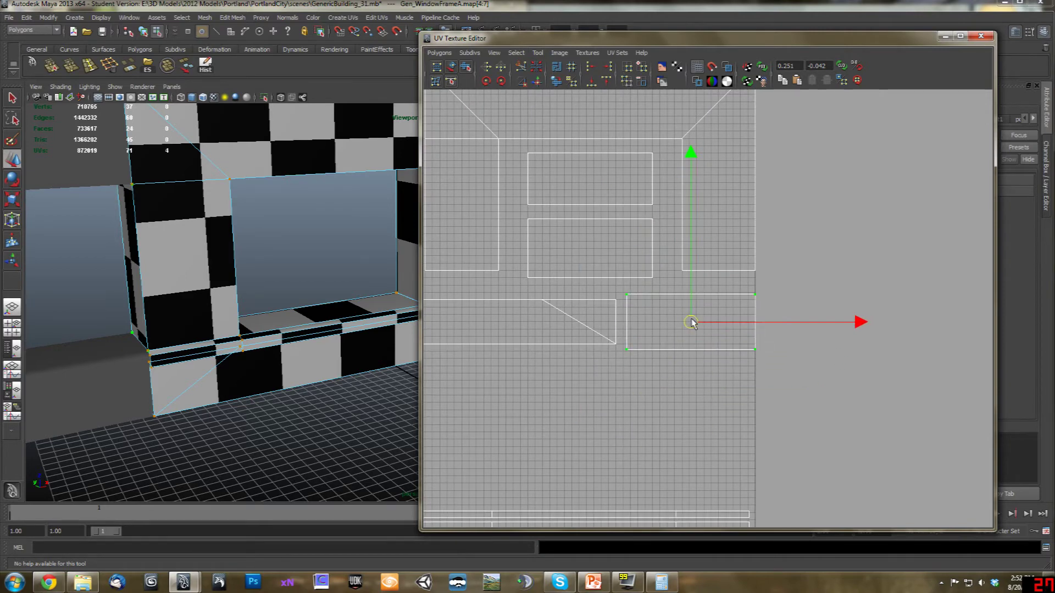
Snap the corner UVs of the rectangular shell beneath the frame's right leg to the grid
scroll(648, 396, up, 5)
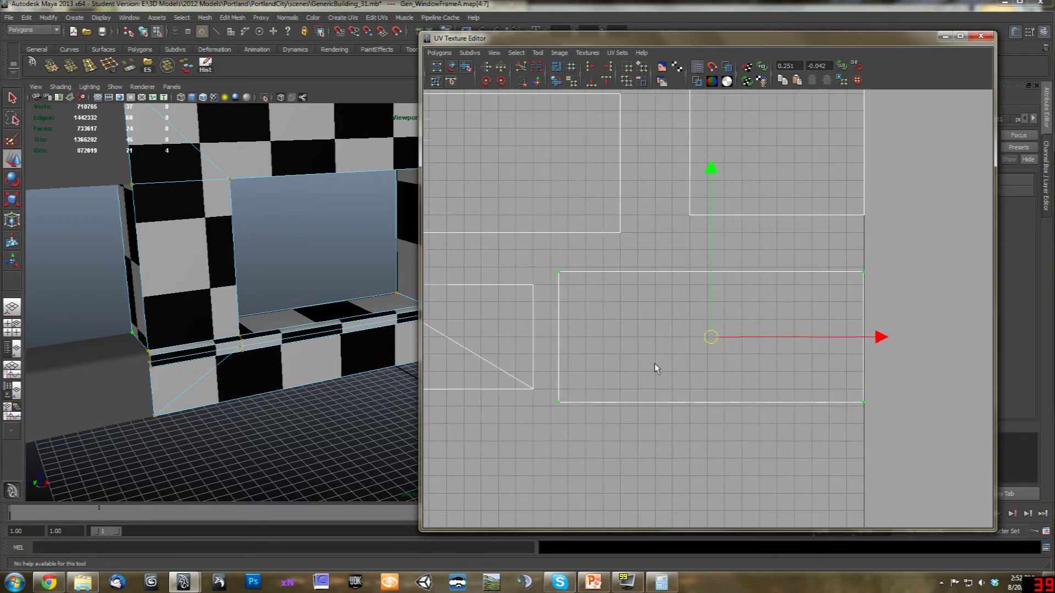
drag(554, 264, 586, 287)
middle_drag(586, 287, 588, 275)
drag(549, 396, 580, 409)
alt+middle_drag(581, 410, 476, 409)
drag(476, 406, 760, 404)
drag(787, 299, 764, 267)
Move the three long thin strip shells together to just beneath the long shell with diagonal ends
alt+right_drag(769, 340, 595, 442)
alt+middle_drag(595, 442, 732, 353)
scroll(652, 346, up, 3)
key(w)
ctrl+right_drag(671, 400, 671, 362)
drag(834, 372, 708, 236)
Snap the left end and left inner seam UVs of the top thin strip to the grid
scroll(659, 324, up, 6)
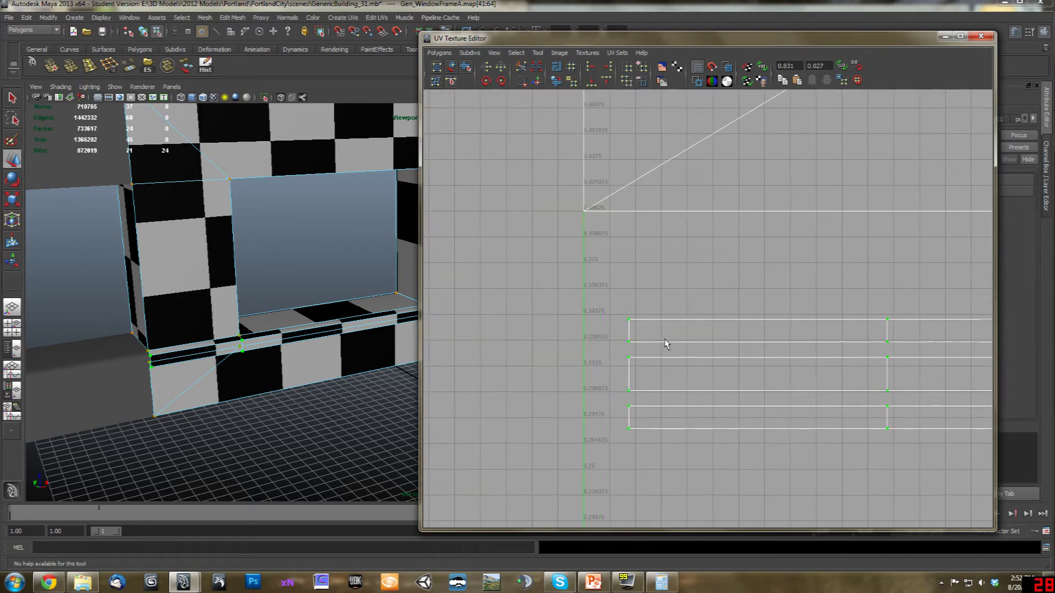
key(x)
drag(618, 310, 646, 338)
key(x)
alt+middle_drag(939, 330, 714, 305)
drag(688, 297, 676, 318)
key(x)
key(x)
drag(662, 316, 668, 315)
Snap the right inner seam and right end UVs of the top thin strip to the grid
alt+middle_drag(860, 316, 599, 297)
alt+middle_drag(894, 299, 618, 278)
alt+middle_drag(858, 273, 786, 276)
drag(702, 257, 696, 253)
key(x)
drag(700, 256, 701, 281)
key(x)
drag(700, 279, 705, 278)
alt+middle_drag(821, 284, 644, 271)
drag(770, 229, 784, 249)
key(x)
drag(778, 244, 783, 268)
key(x)
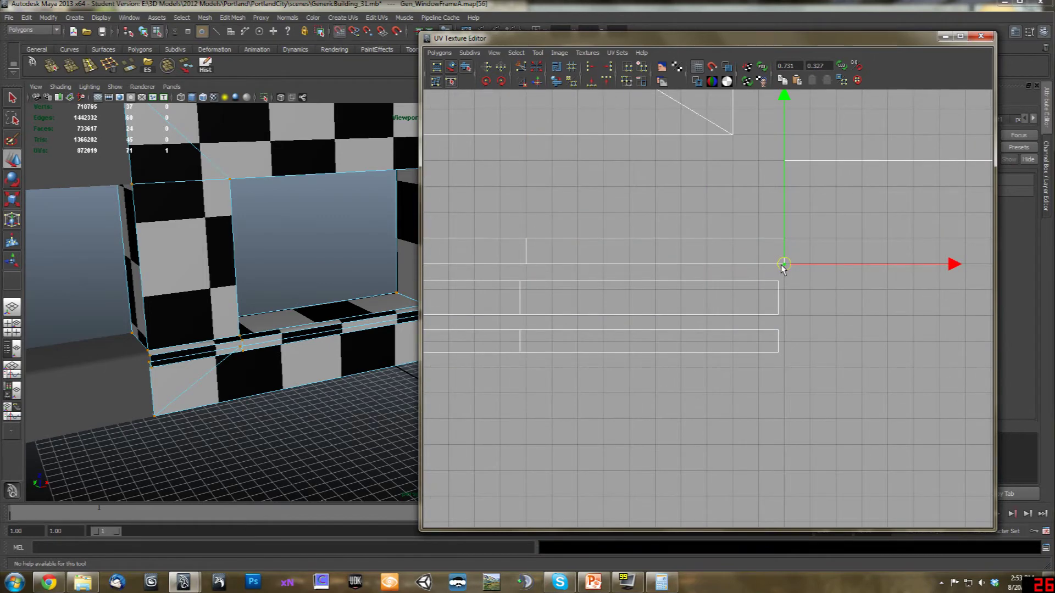
Move the lowest thin strip shell straight down to separate it from the strips above
alt+middle_drag(789, 329, 794, 321)
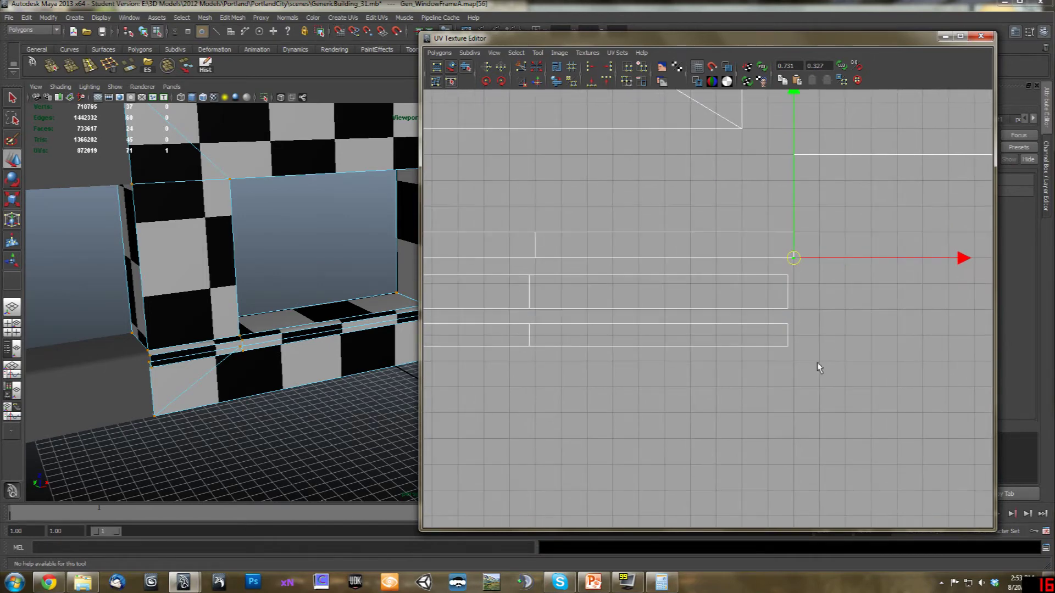
drag(816, 362, 757, 333)
ctrl+right_drag(756, 331, 789, 322)
alt+middle_drag(494, 386, 813, 365)
scroll(645, 372, down, 2)
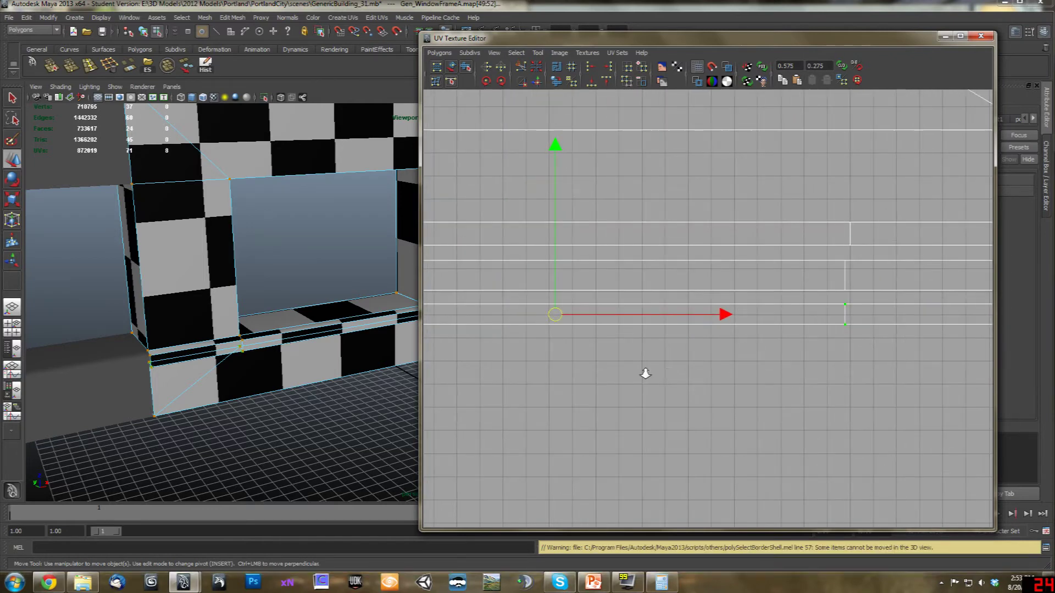
drag(571, 263, 578, 358)
Move the middle thin strip shell slightly down, away from the top strip
alt+middle_drag(556, 321, 702, 345)
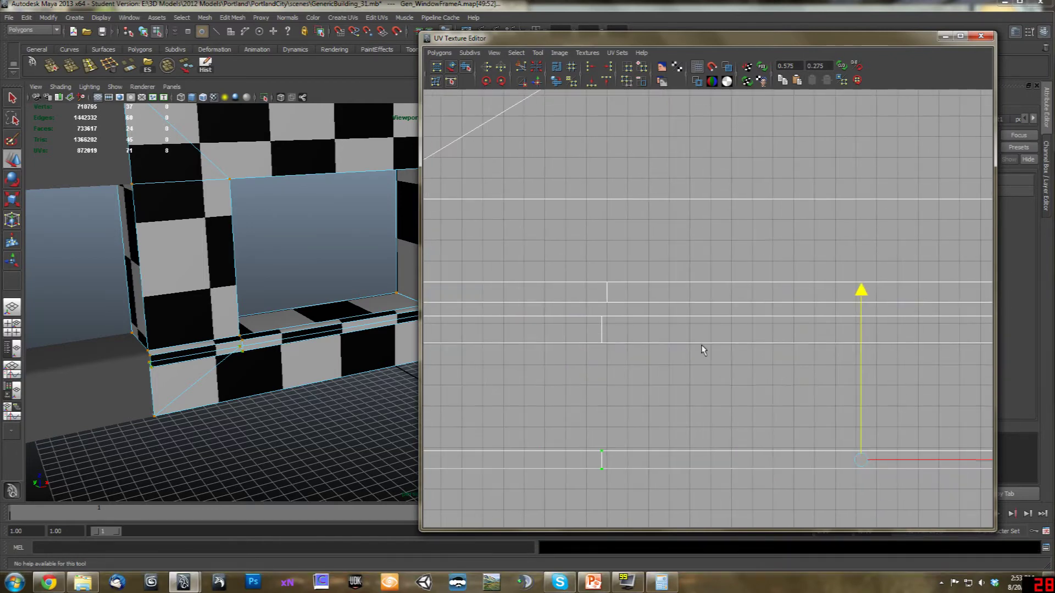
alt+middle_drag(529, 352, 674, 357)
drag(738, 381, 738, 383)
ctrl+right_drag(738, 385, 784, 373)
alt+middle_drag(901, 396, 561, 330)
drag(712, 215, 712, 241)
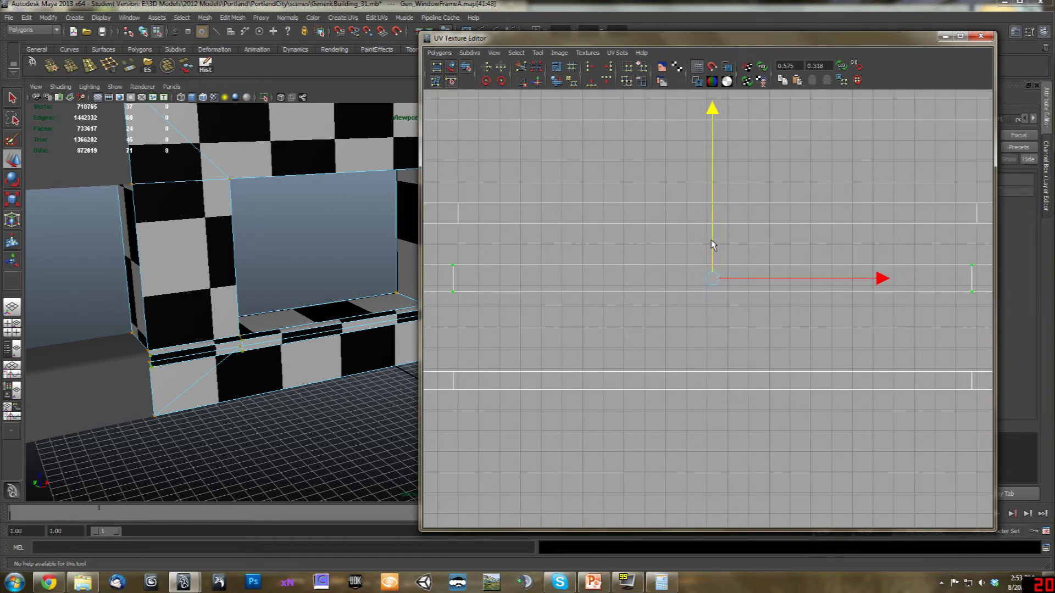
Snap the two left corner UVs of the middle thin strip to the grid
alt+middle_drag(431, 295, 764, 293)
scroll(704, 308, up, 4)
alt+middle_drag(558, 284, 664, 288)
drag(659, 258, 659, 258)
key(x)
drag(635, 244, 655, 289)
key(x)
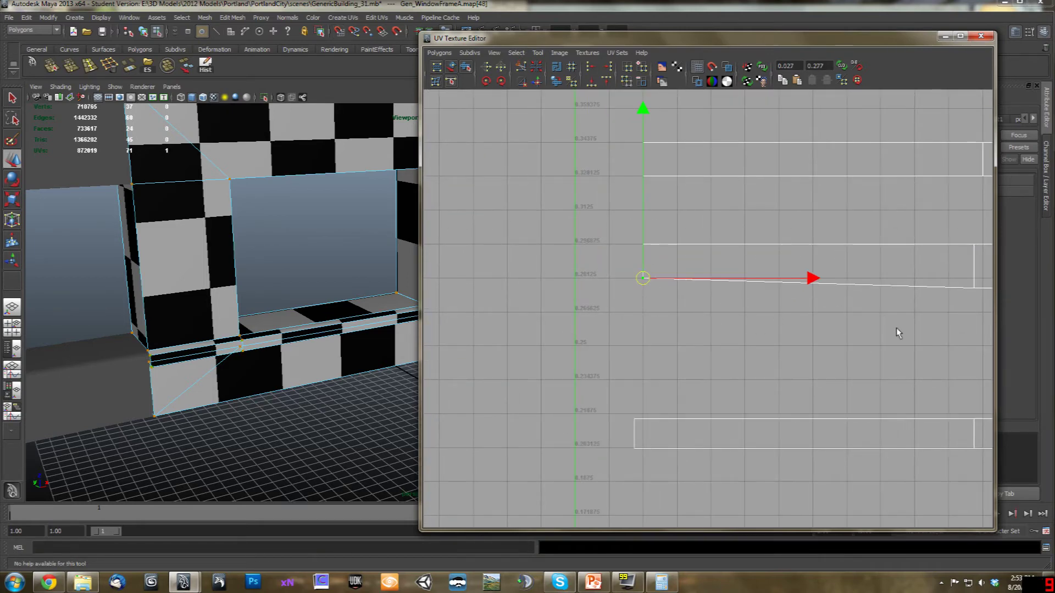
Snap the left inner seam UV of the middle thin strip to the grid
alt+middle_drag(895, 328, 726, 309)
key(x)
drag(677, 251, 725, 286)
key(x)
middle_drag(721, 281, 723, 275)
Snap the two right inner seam UVs of the middle thin strip to the grid
alt+middle_drag(972, 323, 576, 326)
drag(788, 270, 810, 287)
key(x)
middle_drag(810, 287, 811, 287)
drag(777, 304, 807, 318)
middle_drag(806, 318, 808, 308)
key(x)
Snap the two right end UVs of the middle thin strip to the grid
alt+middle_drag(950, 330, 647, 332)
drag(756, 302, 787, 322)
key(x)
middle_drag(787, 323, 771, 308)
drag(756, 256, 787, 286)
key(x)
middle_drag(752, 276, 759, 279)
Select the lowest thin strip shell and move it straight up, closer to the middle strip
scroll(741, 312, down, 1)
scroll(742, 311, down, 4)
alt+middle_drag(607, 355, 1013, 342)
scroll(621, 341, up, 2)
alt+middle_drag(605, 369, 729, 363)
drag(587, 330, 662, 392)
ctrl+right_drag(670, 393, 708, 381)
alt+middle_drag(861, 382, 711, 398)
drag(646, 329, 648, 293)
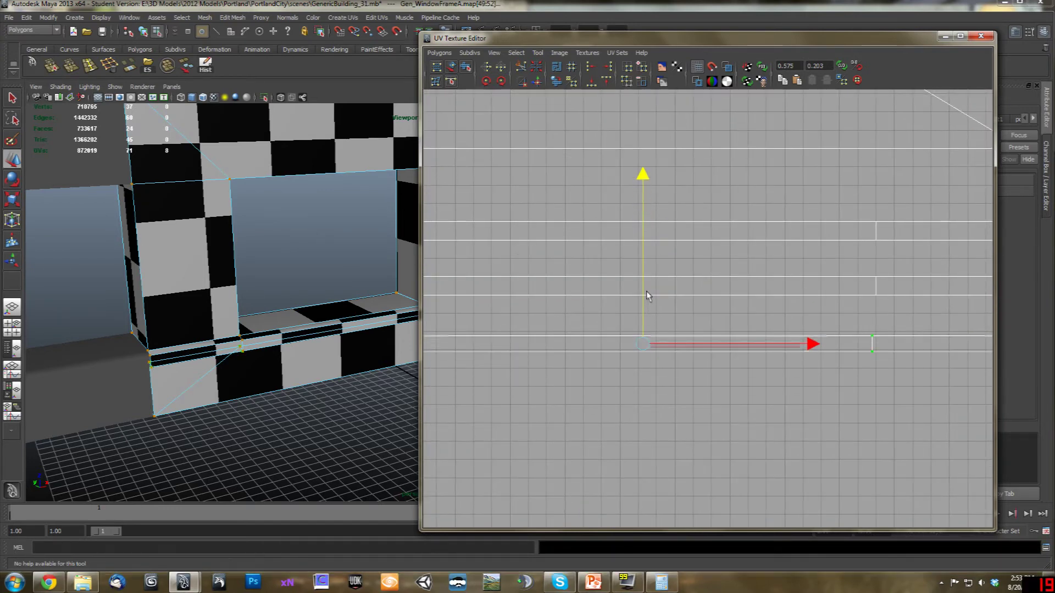
Snap the two left corner UVs of the lowest thin strip to the grid
alt+middle_drag(567, 345, 909, 345)
drag(569, 341, 591, 353)
alt+middle_drag(591, 353, 700, 315)
scroll(724, 337, up, 2)
scroll(723, 333, up, 2)
key(x)
click(692, 282)
key(ctrl+z)
middle_click(710, 282)
middle_drag(704, 300, 704, 322)
Snap the two left inner seam UVs of the lowest thin strip to the grid
alt+middle_drag(891, 357, 466, 338)
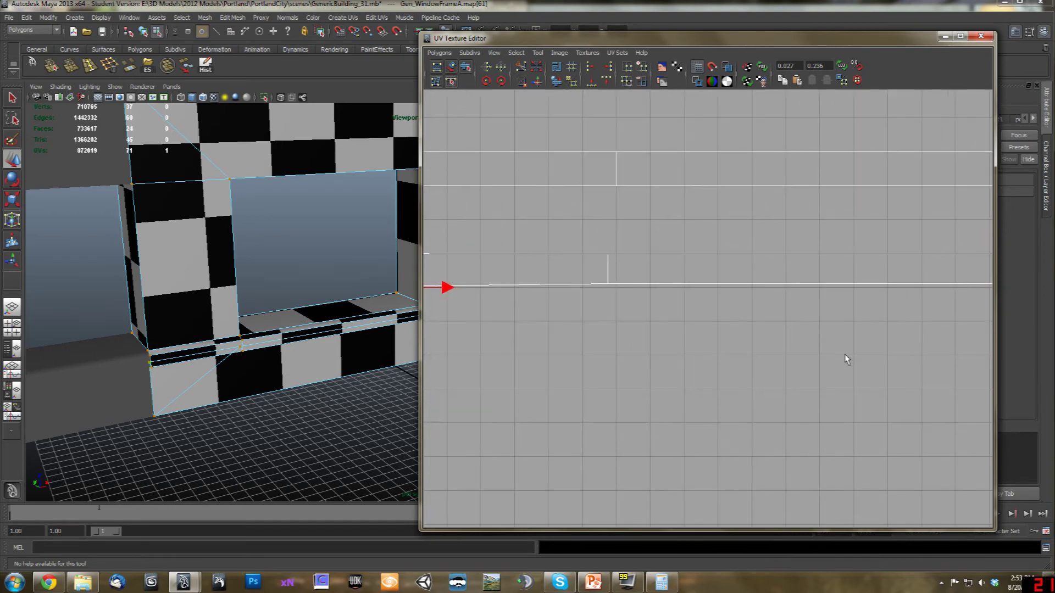
click(609, 283)
key(x)
middle_click(618, 286)
click(605, 255)
key(x)
click(618, 251)
drag(597, 241, 617, 261)
key(x)
click(619, 256)
Snap the two right inner seam UVs of the lowest thin strip to the grid
alt+middle_drag(873, 328, 476, 312)
alt+middle_drag(648, 295, 566, 285)
click(764, 264)
drag(748, 239, 781, 274)
key(x)
middle_click(772, 273)
drag(754, 218, 796, 244)
key(x)
middle_click(777, 233)
Snap the two right end UVs of the lowest thin strip to the grid
alt+middle_drag(777, 233, 456, 236)
alt+middle_drag(750, 270, 744, 283)
drag(797, 289, 799, 291)
key(x)
middle_click(788, 290)
drag(767, 229, 810, 262)
key(x)
middle_click(790, 256)
Move the large rectangular shell from below the 0–1 UV space into its lower-left corner
alt+right_drag(824, 313, 750, 375)
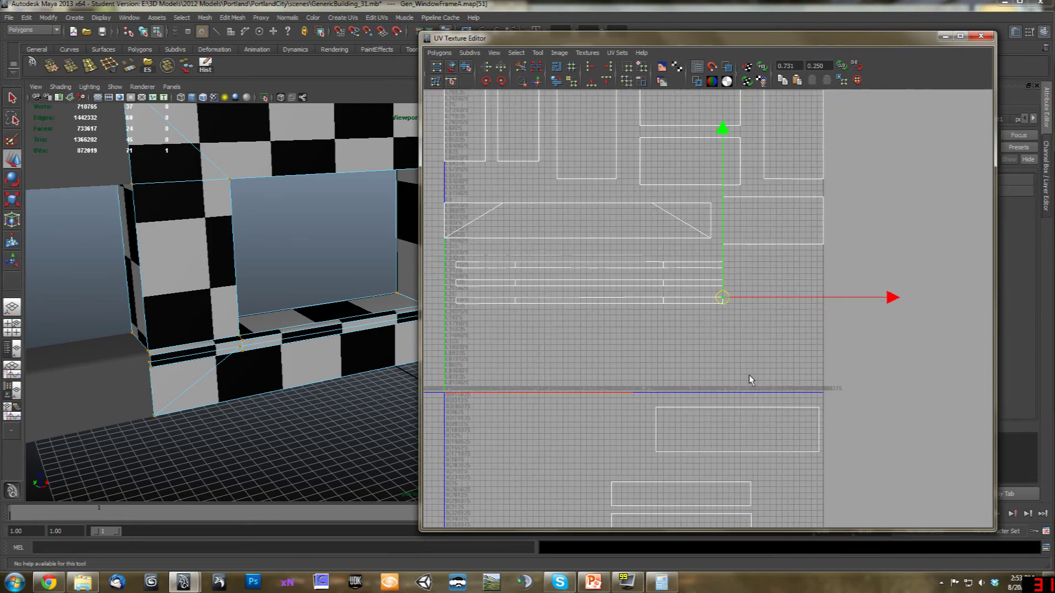
alt+middle_drag(760, 417, 856, 352)
alt+right_drag(855, 348, 896, 340)
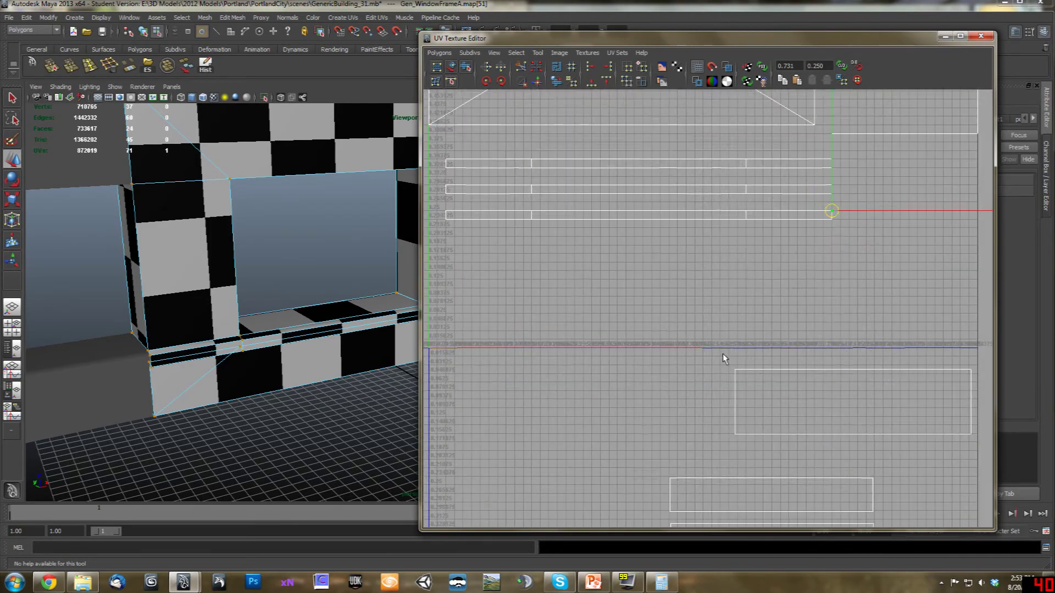
drag(730, 358, 756, 380)
ctrl+right_drag(785, 384, 812, 369)
drag(854, 403, 572, 312)
alt+middle_drag(578, 323, 812, 370)
alt+right_drag(813, 370, 830, 386)
drag(854, 380, 819, 395)
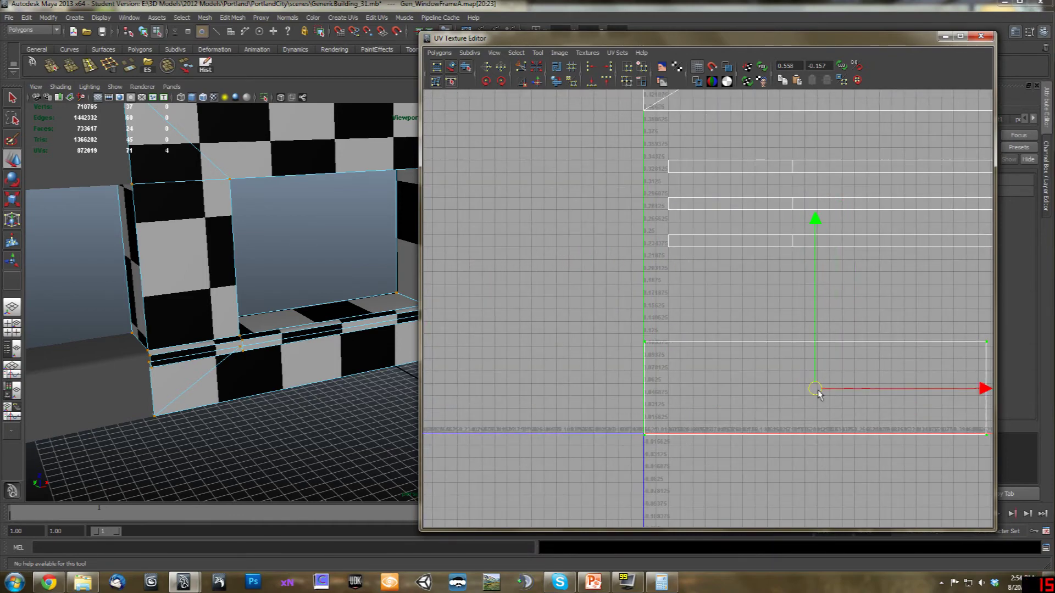
Snap the left corner UVs of the large rectangular shell to the grid at the UV origin edge
alt+middle_drag(682, 399, 784, 332)
alt+right_drag(783, 332, 818, 418)
alt+middle_drag(818, 417, 702, 333)
drag(654, 316, 692, 354)
key(x)
middle_drag(692, 354, 687, 341)
alt+middle_drag(728, 252, 720, 354)
drag(644, 235, 674, 265)
Snap the two right corner UVs of the large rectangular shell to the grid
alt+middle_drag(848, 303, 527, 291)
alt+middle_drag(915, 323, 617, 329)
drag(719, 212, 774, 258)
key(x)
middle_drag(773, 258, 768, 256)
drag(741, 405, 797, 458)
key(x)
middle_drag(797, 458, 696, 368)
Move a narrower rectangular shell into the 0–1 space, between the thin strips and the large rectangle, against the left edge
scroll(795, 448, down, 5)
drag(596, 379, 673, 430)
ctrl+right_drag(674, 431, 720, 422)
drag(748, 436, 631, 173)
alt+middle_drag(598, 200, 732, 285)
scroll(739, 287, up, 3)
alt+middle_drag(626, 278, 628, 299)
drag(877, 274, 646, 259)
Snap the corner UVs of the narrower rectangle to the grid, spanning U 0.000 to 0.369 and V 0.143 to 0.204
drag(465, 265, 498, 299)
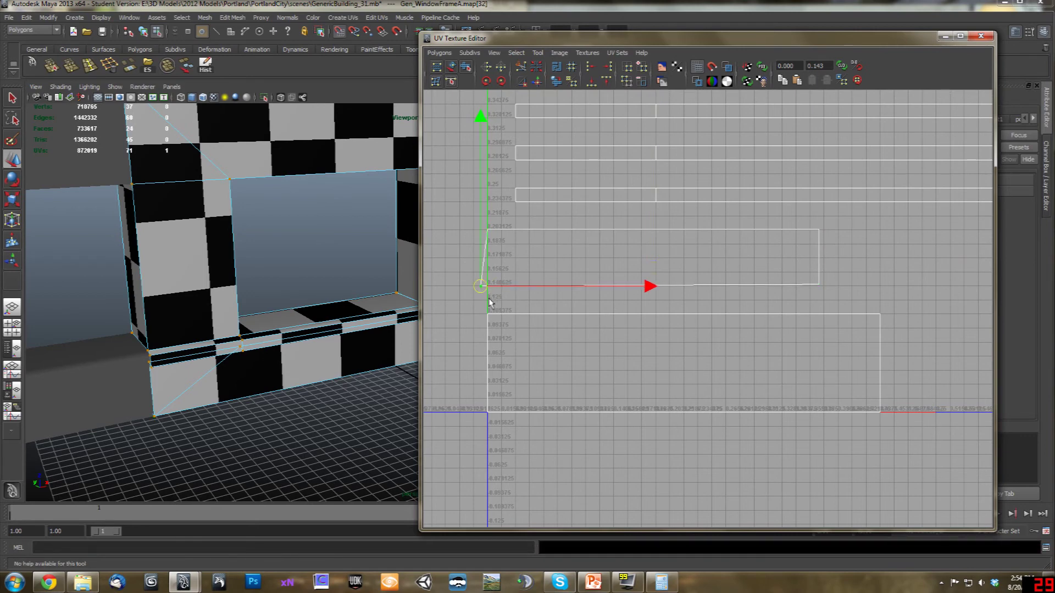
drag(813, 283, 815, 284)
drag(819, 284, 820, 286)
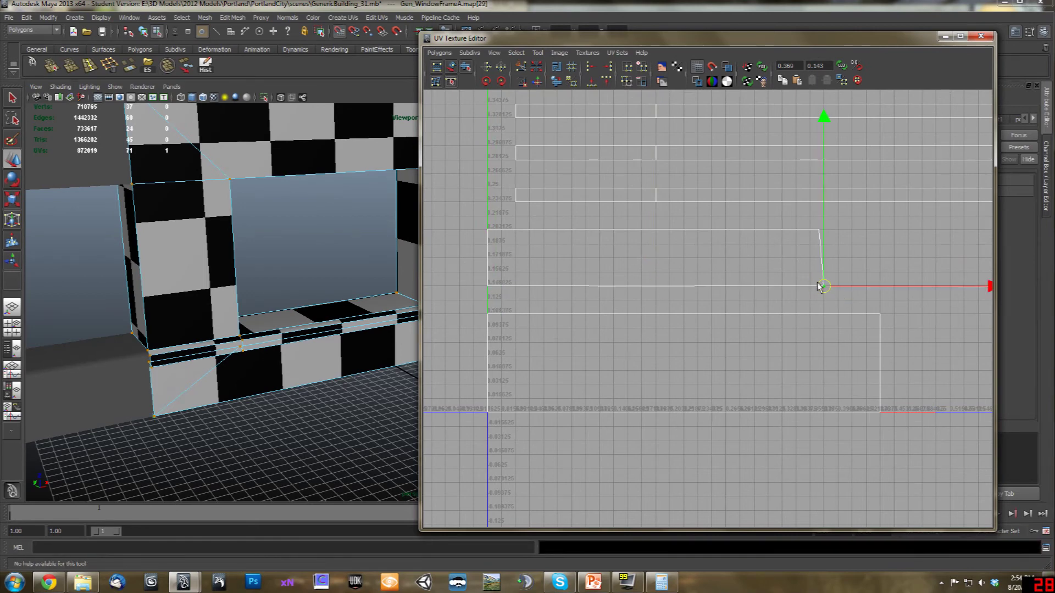
drag(842, 245, 843, 245)
drag(818, 231, 823, 230)
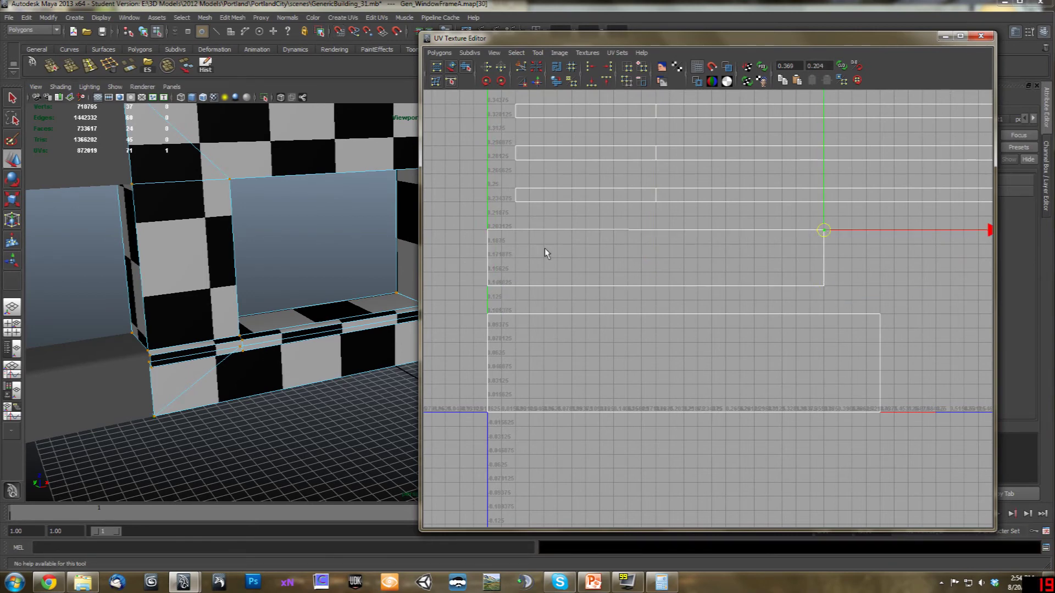
drag(518, 238, 519, 238)
Move the last rectangular shell into the empty lower-right area of the 0–1 UV space
scroll(607, 275, down, 3)
alt+middle_drag(777, 499, 542, 403)
click(542, 402)
drag(546, 388, 714, 432)
drag(634, 416, 685, 237)
scroll(672, 239, up, 3)
Snap the corner UVs of the lower-right rectangle to the grid, with its right edge at U 0.938
alt+middle_drag(542, 293, 632, 278)
drag(603, 266, 615, 286)
drag(566, 321, 629, 346)
alt+middle_drag(625, 347, 819, 301)
drag(786, 283, 808, 299)
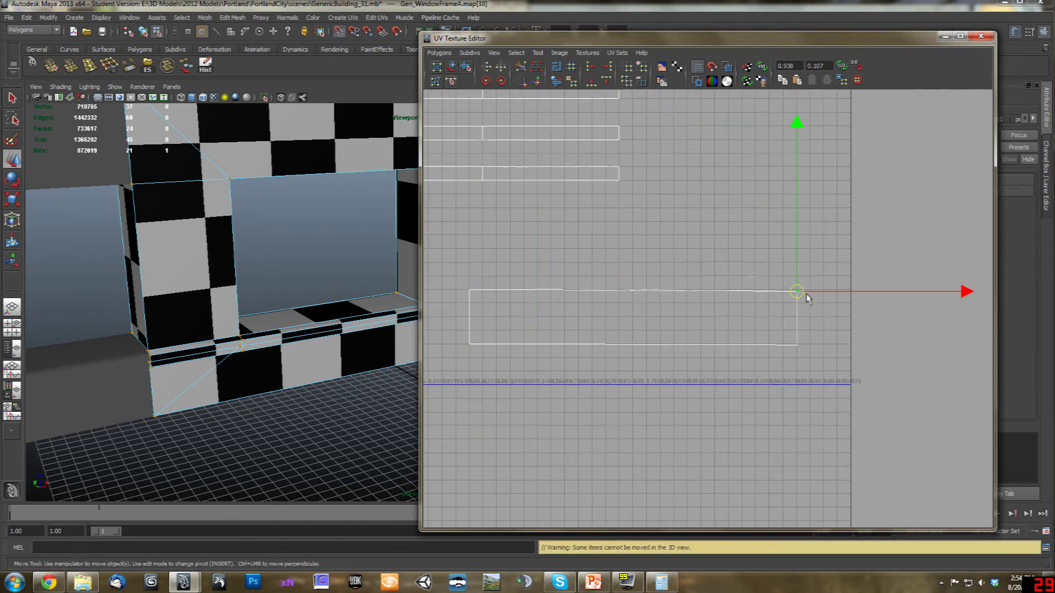
drag(768, 329, 798, 351)
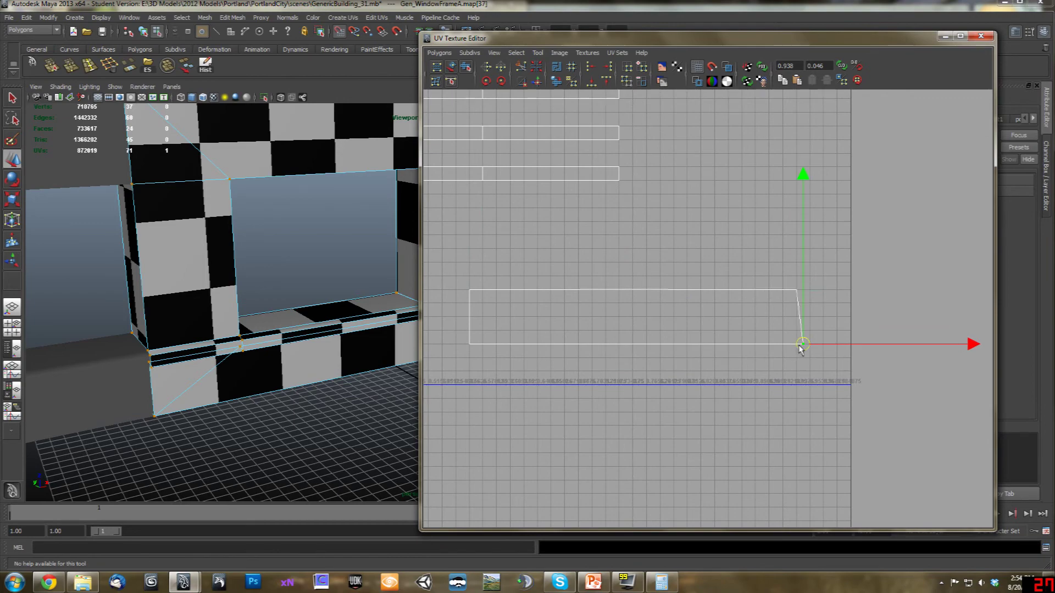
Deselect the UVs and examine the packed LightMap layout, checking the spacing between shells and the 0–1 borders
scroll(741, 335, down, 6)
scroll(694, 377, up, 4)
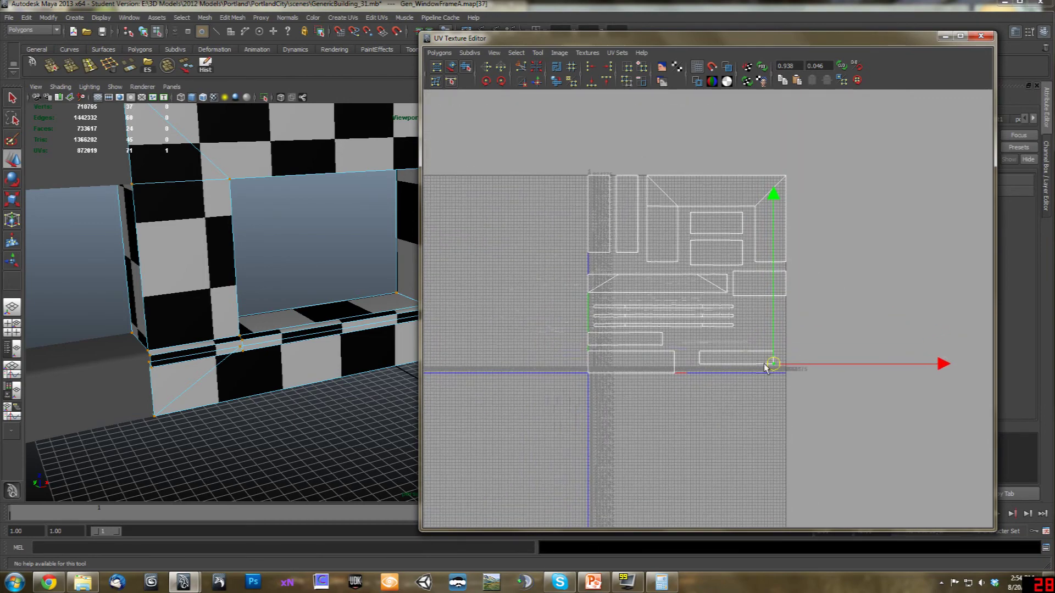
click(681, 345)
scroll(683, 384, down, 2)
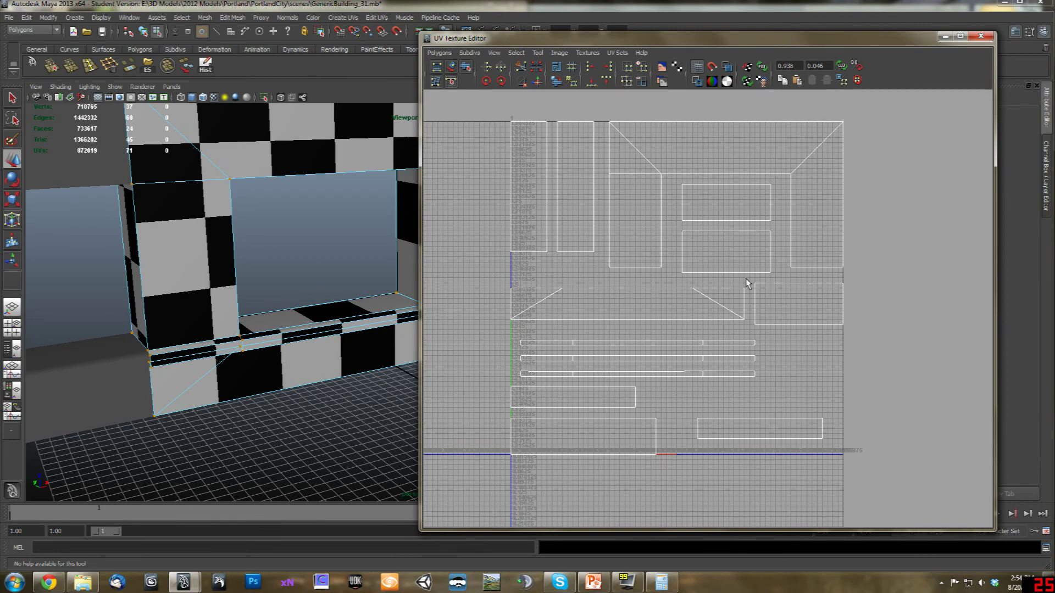
scroll(797, 289, up, 4)
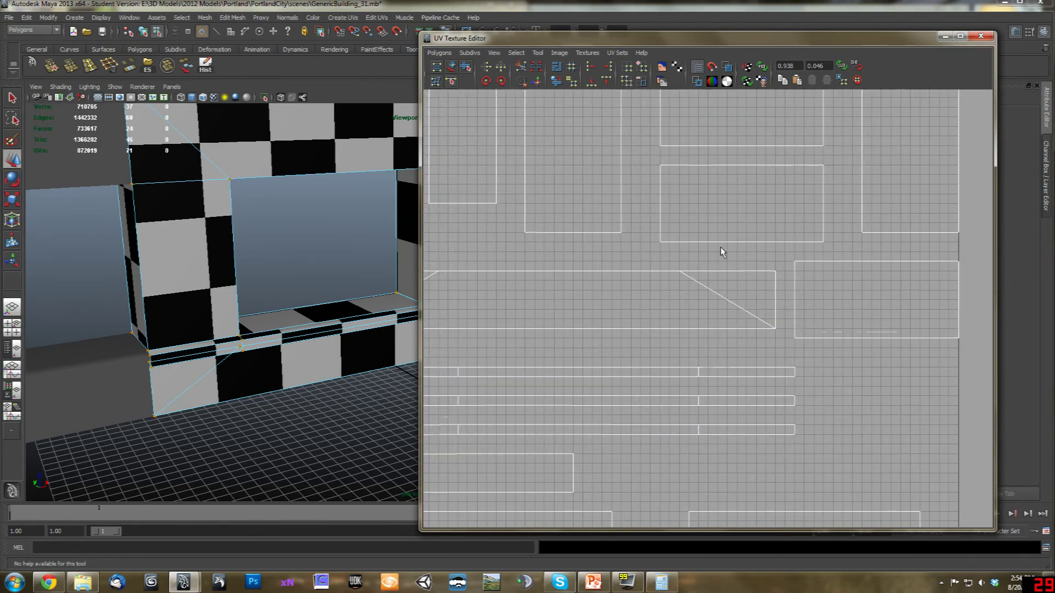
scroll(737, 157, down, 4)
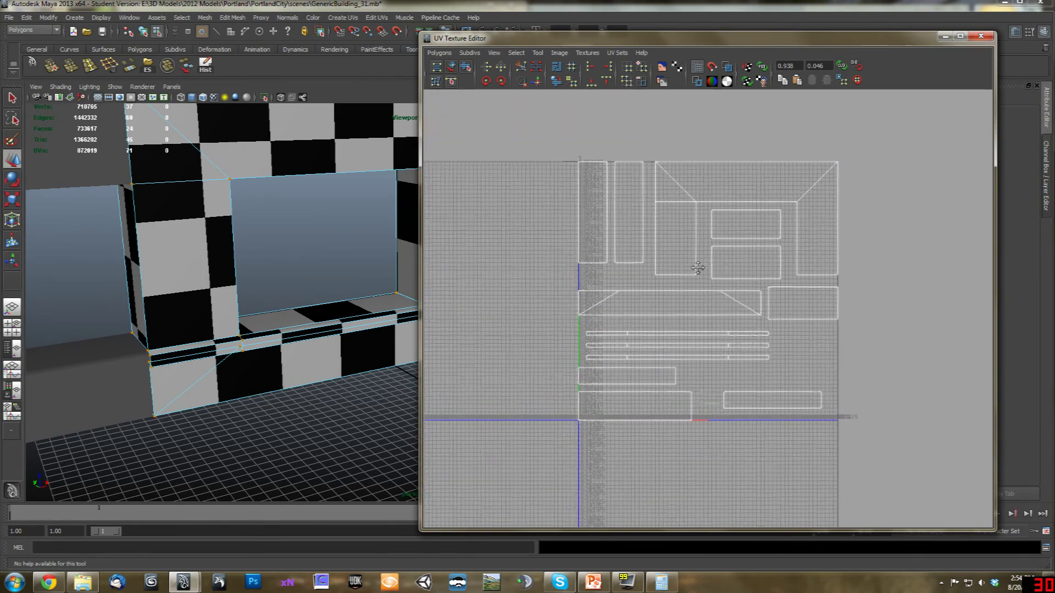
scroll(771, 324, up, 1)
scroll(665, 439, up, 2)
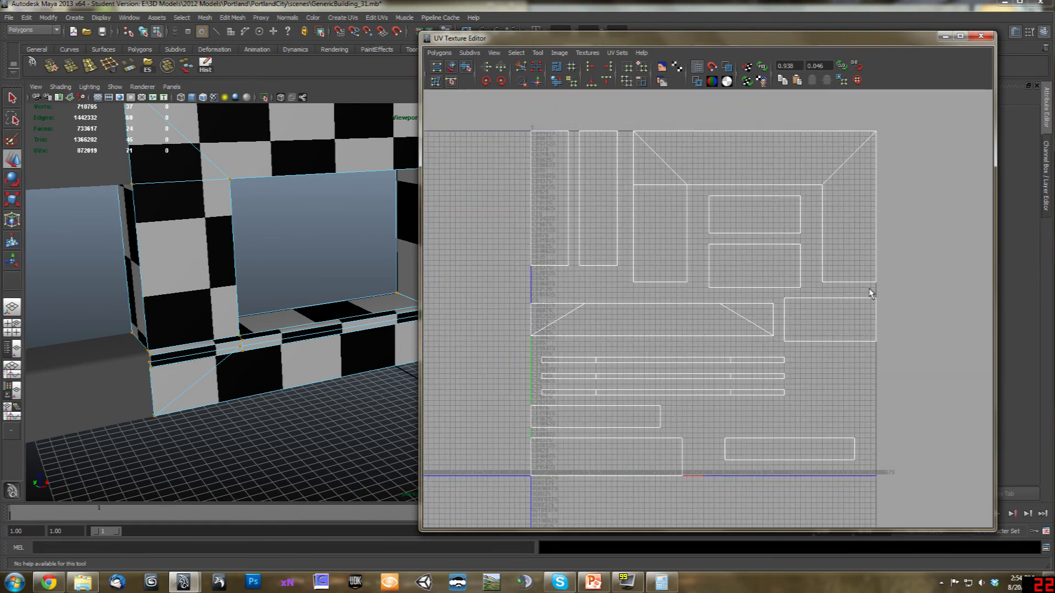
scroll(868, 288, up, 1)
alt+middle_drag(868, 288, 781, 276)
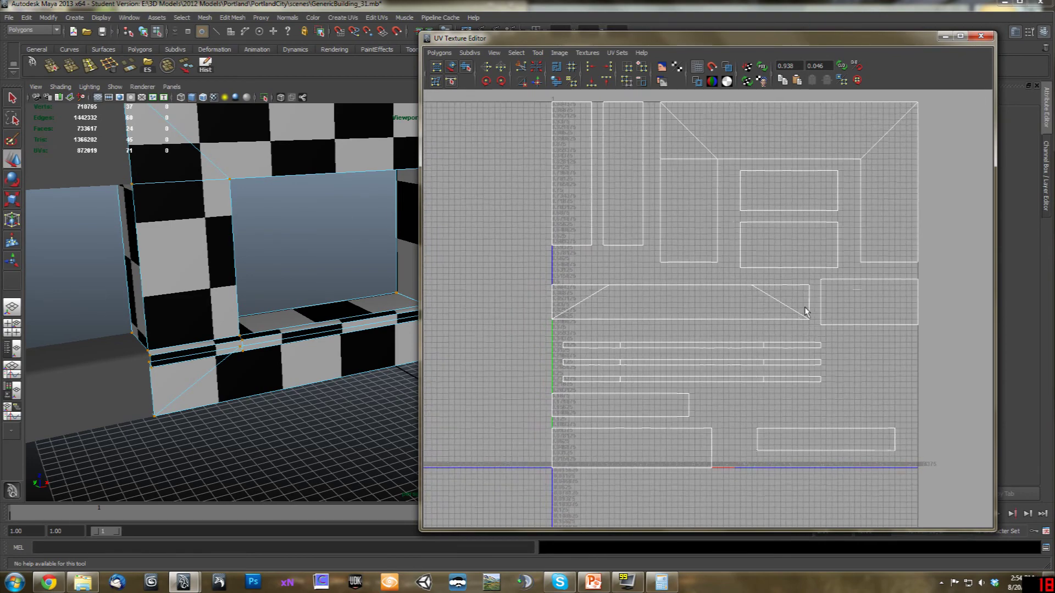
scroll(714, 363, down, 1)
scroll(714, 360, up, 2)
scroll(714, 360, down, 1)
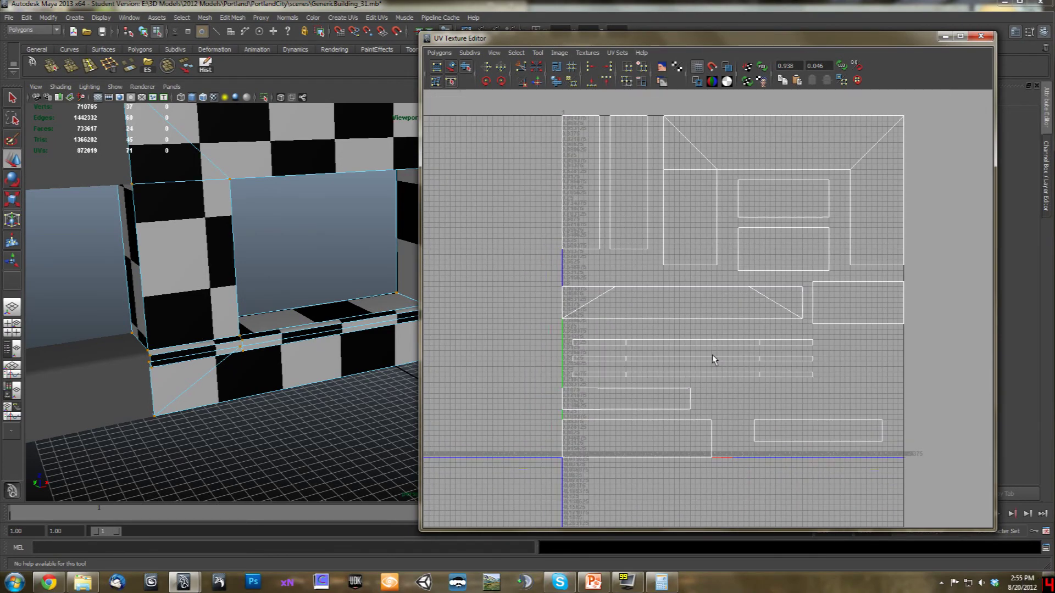
scroll(709, 352, down, 1)
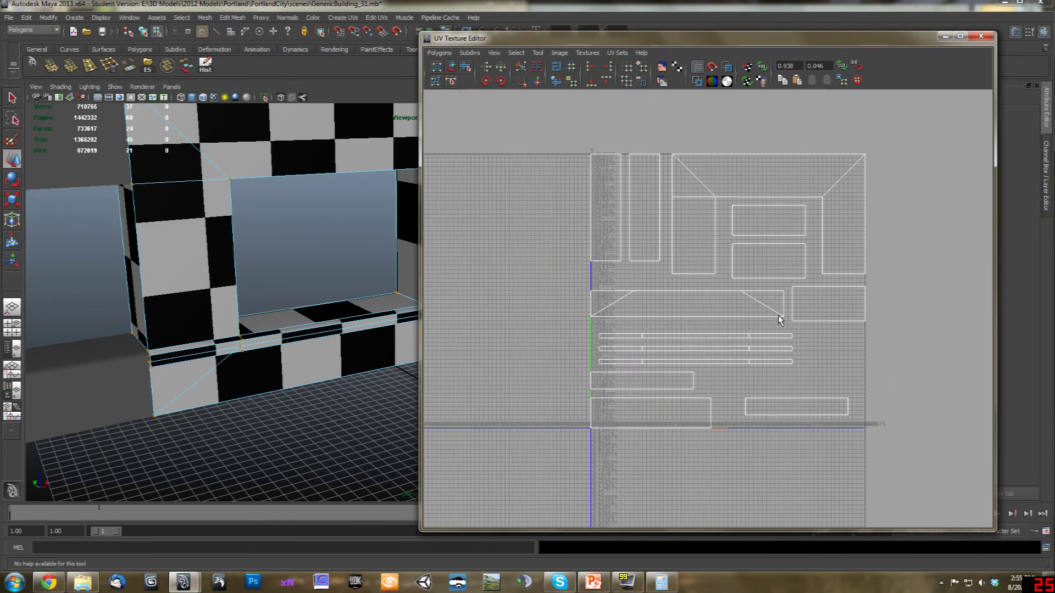
scroll(681, 313, up, 2)
scroll(661, 306, down, 1)
alt+middle_drag(661, 306, 685, 328)
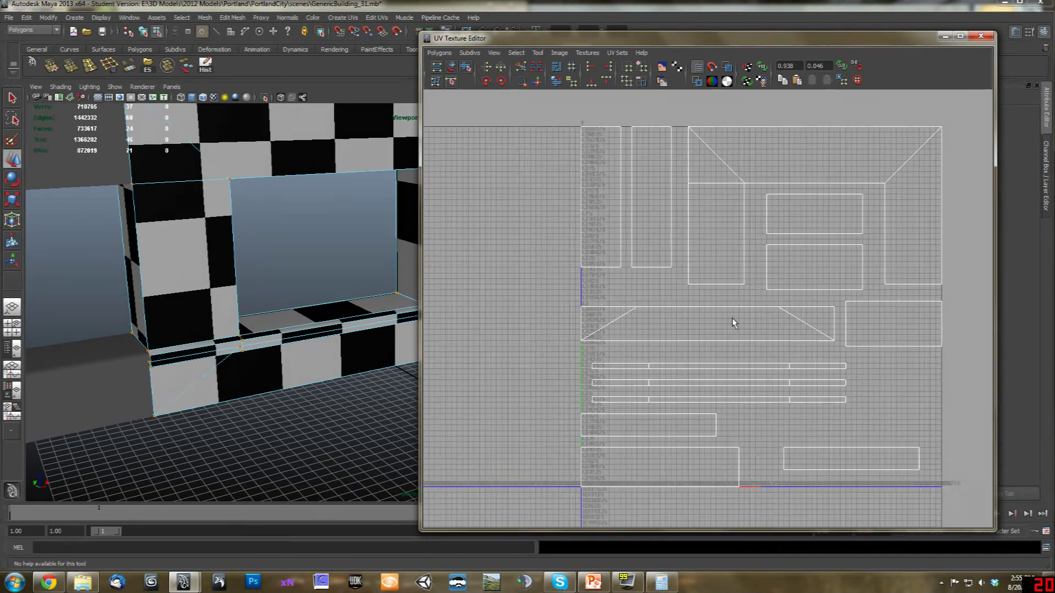
alt+middle_drag(871, 313, 823, 290)
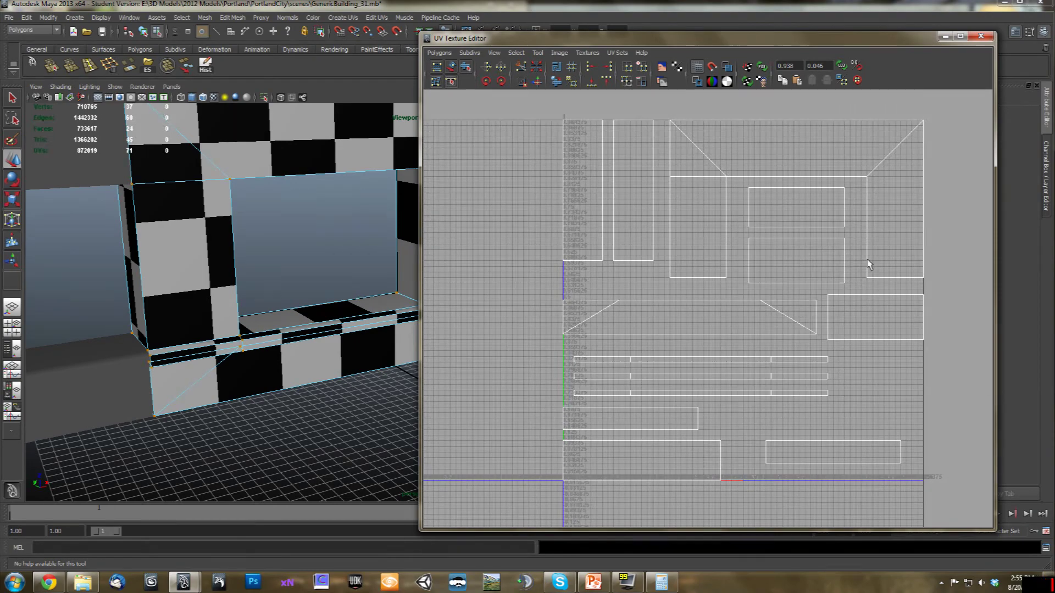
alt+middle_drag(880, 278, 833, 283)
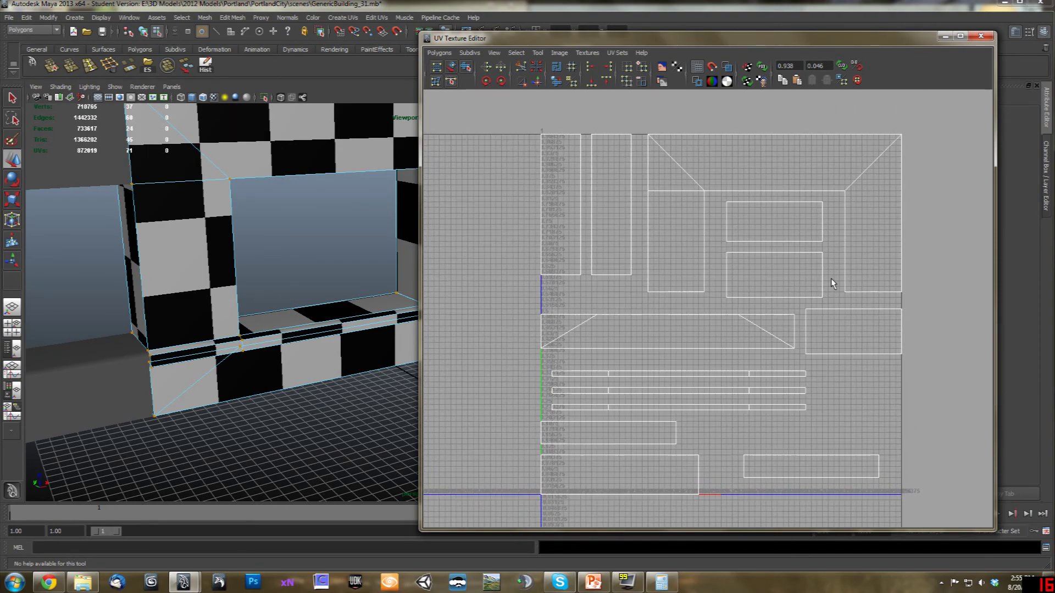
alt+middle_drag(829, 337, 849, 328)
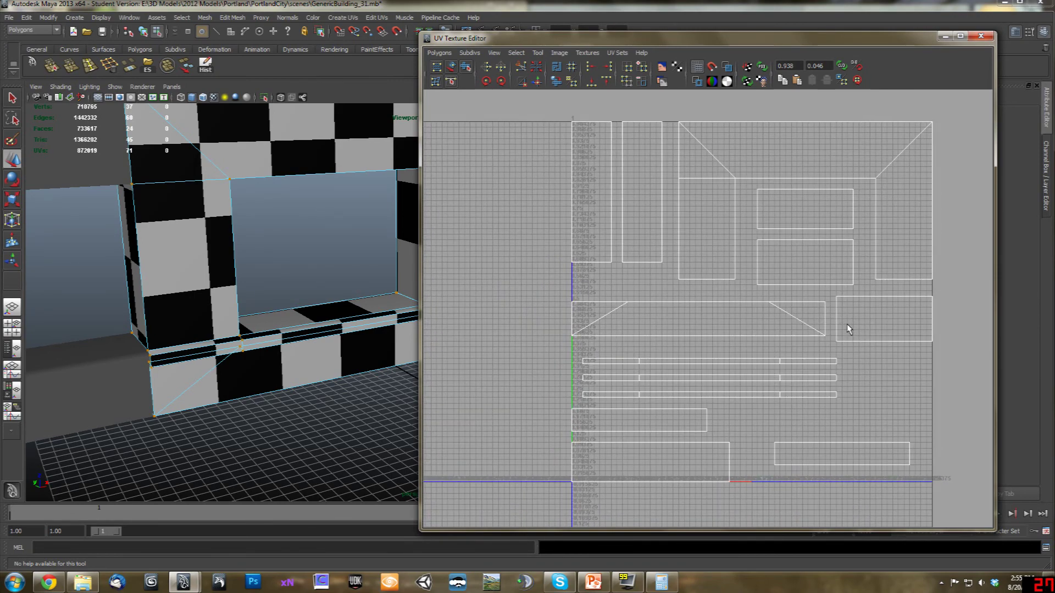
View the window frame model from a different angle and compare it with the grid-aligned UV shells
alt+middle_drag(330, 278, 382, 356)
alt+drag(382, 356, 332, 333)
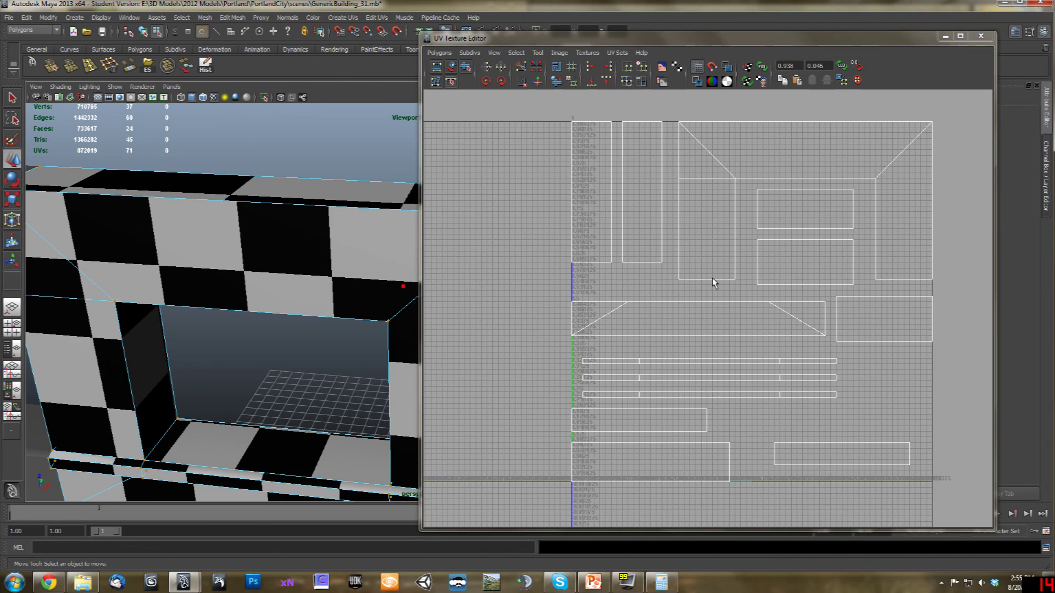
scroll(743, 272, up, 6)
scroll(742, 297, down, 6)
scroll(755, 291, up, 5)
scroll(754, 346, up, 2)
scroll(790, 207, down, 1)
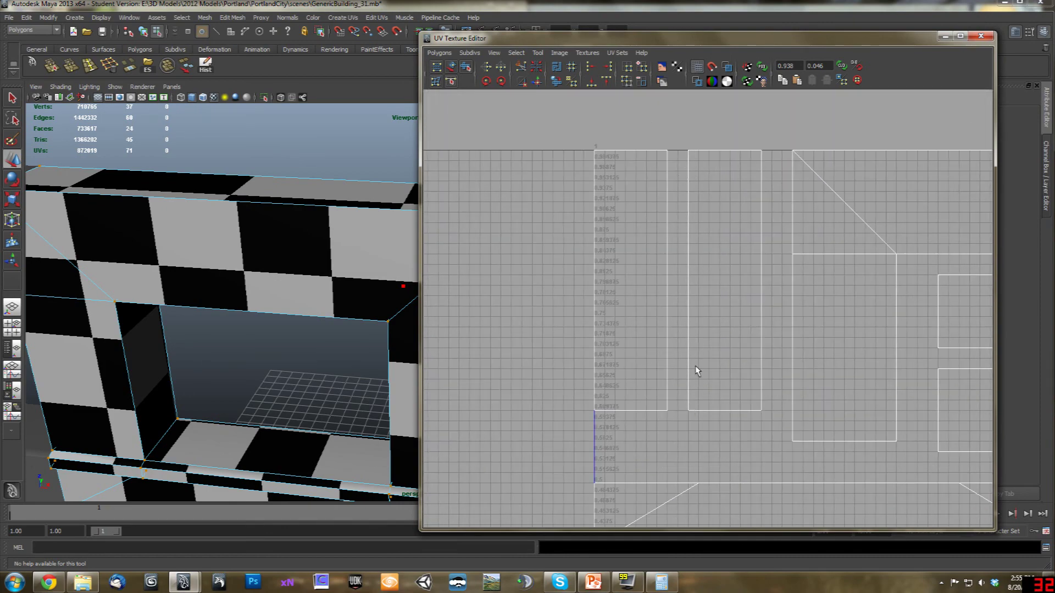
scroll(714, 253, down, 5)
alt+middle_drag(793, 309, 754, 266)
scroll(770, 253, down, 3)
alt+middle_drag(793, 335, 816, 372)
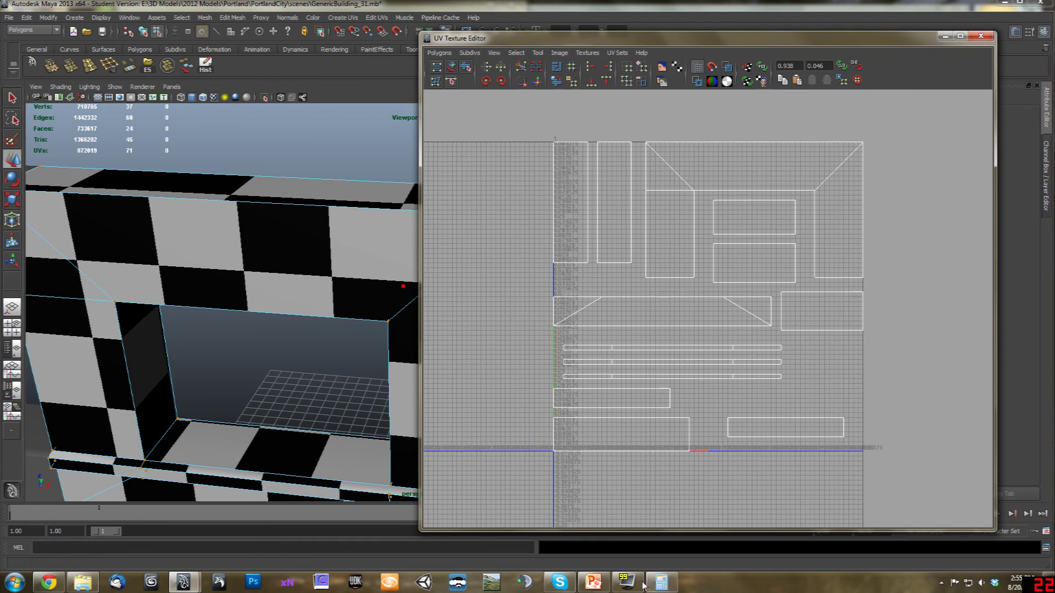